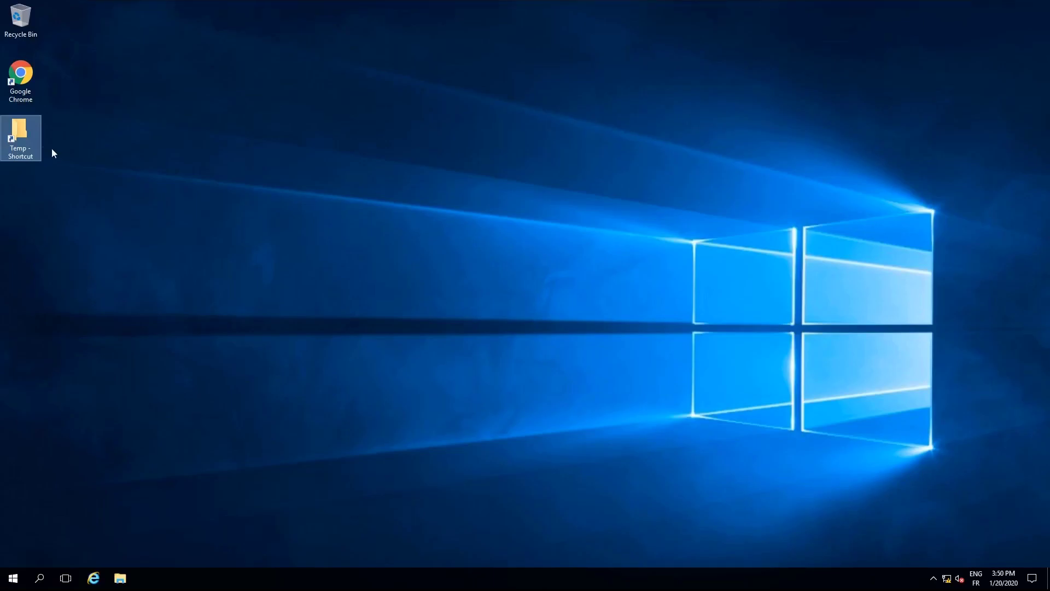
Browse Temp > DP 3.2.0 Premium > DigitalPersona AD > Server > DP AD Server > Schema Extension and launch DPSchemaExt
double_click(23, 135)
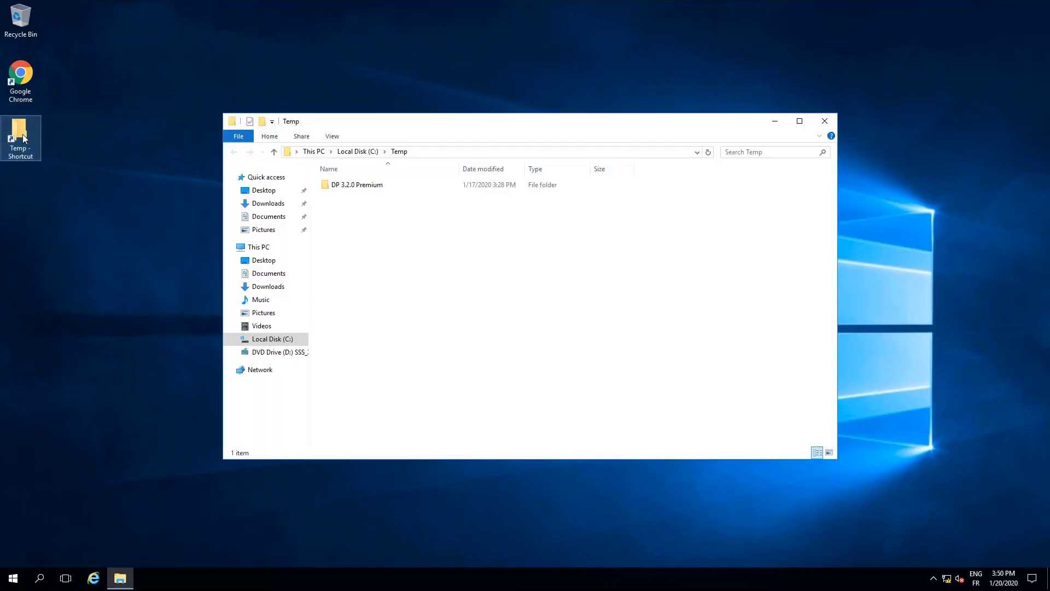
double_click(355, 188)
double_click(355, 187)
double_click(350, 196)
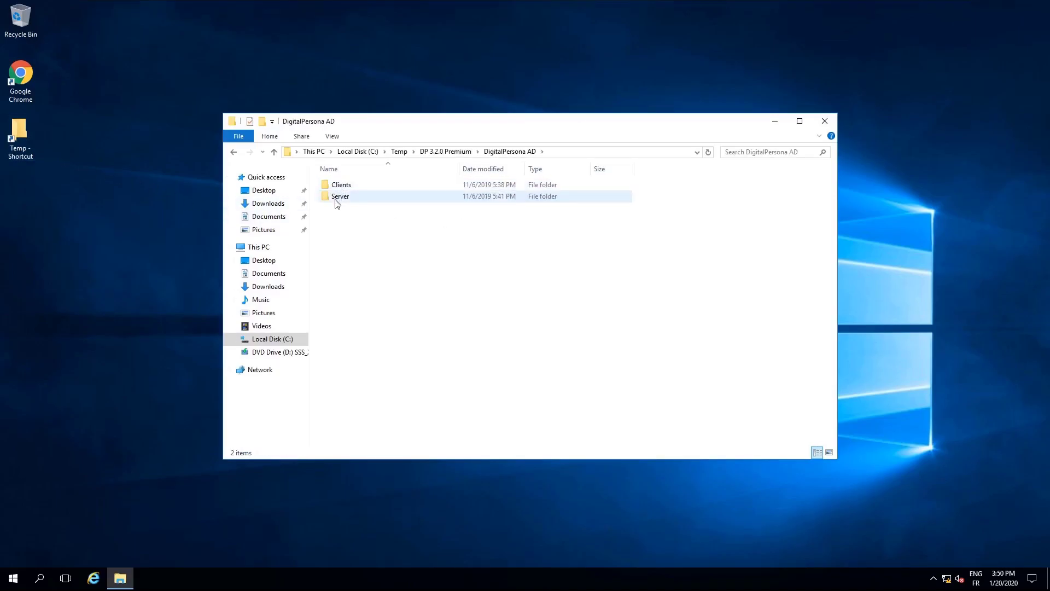
double_click(346, 196)
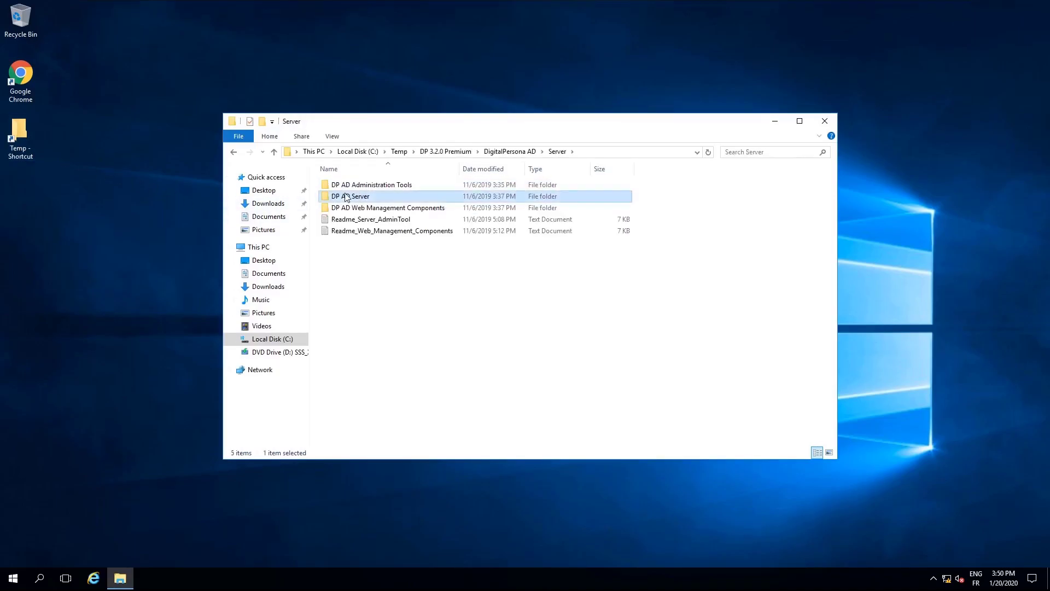
double_click(351, 196)
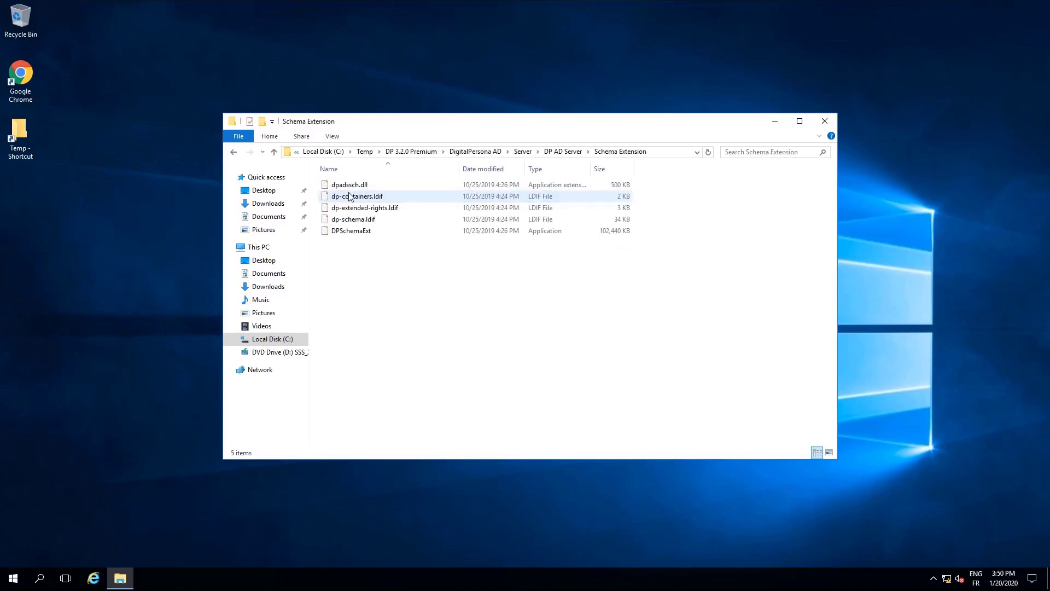
double_click(341, 231)
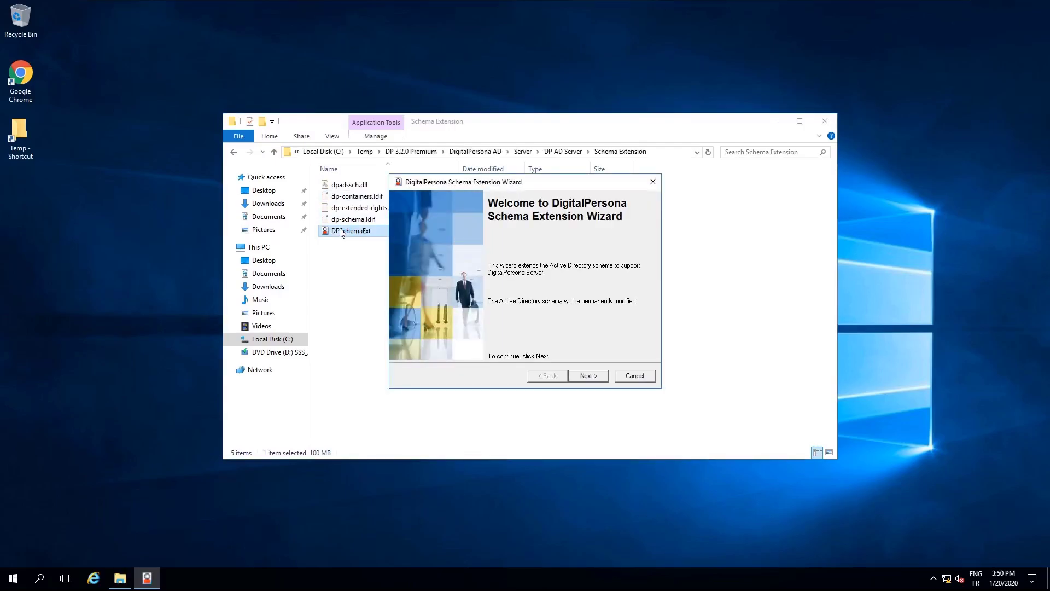
Accept the license and confirm that the Active Directory schema will be modified
click(586, 376)
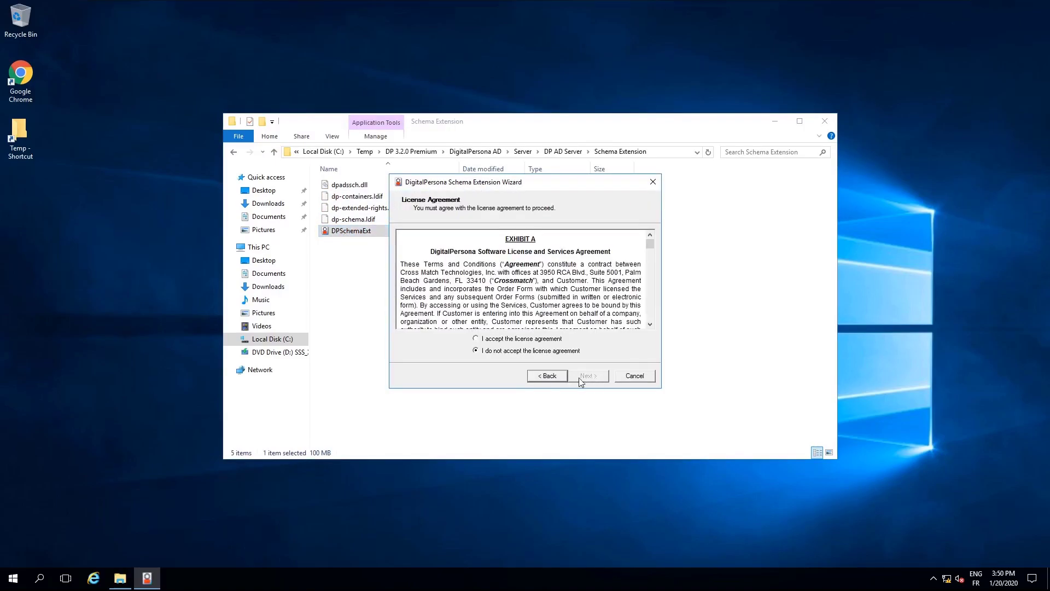
click(501, 340)
click(586, 377)
click(455, 297)
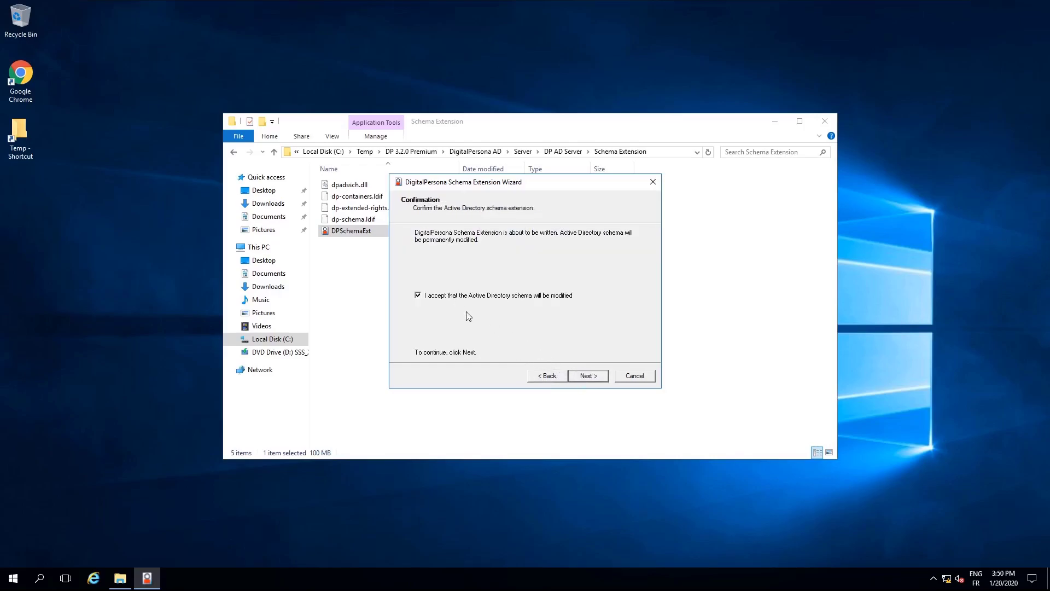
click(586, 377)
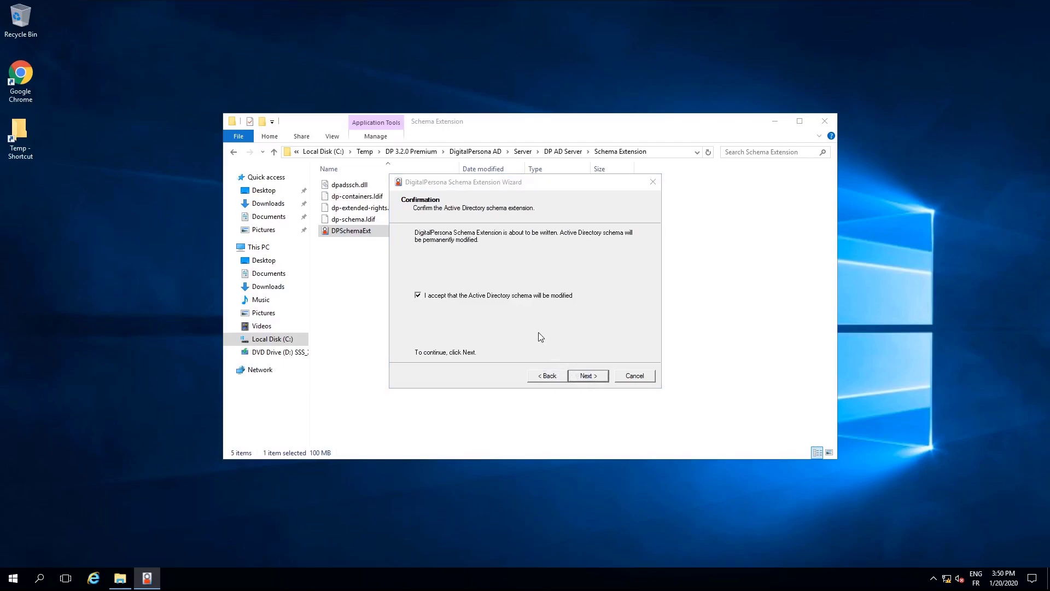
Save the log as 'schema' on the Desktop, allow the schema to be made writable, and complete the extension
click(432, 283)
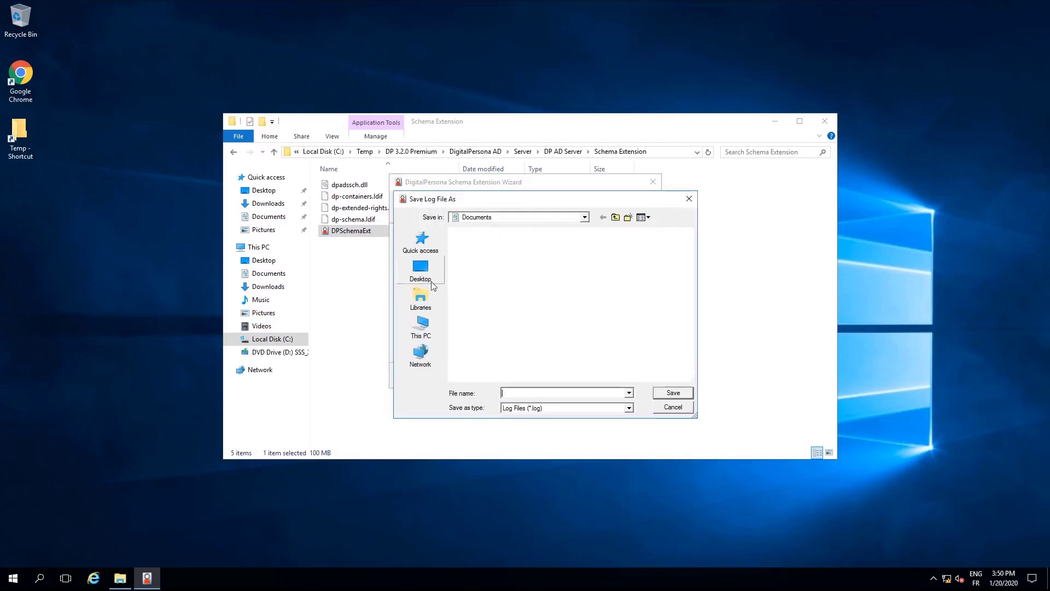
click(540, 394)
text(schema)
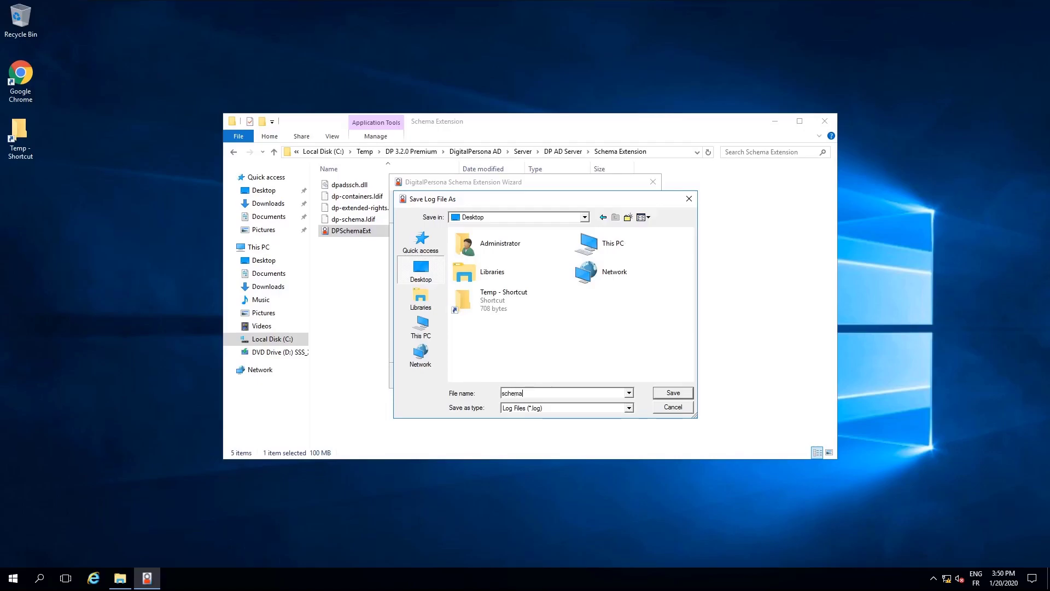
click(688, 397)
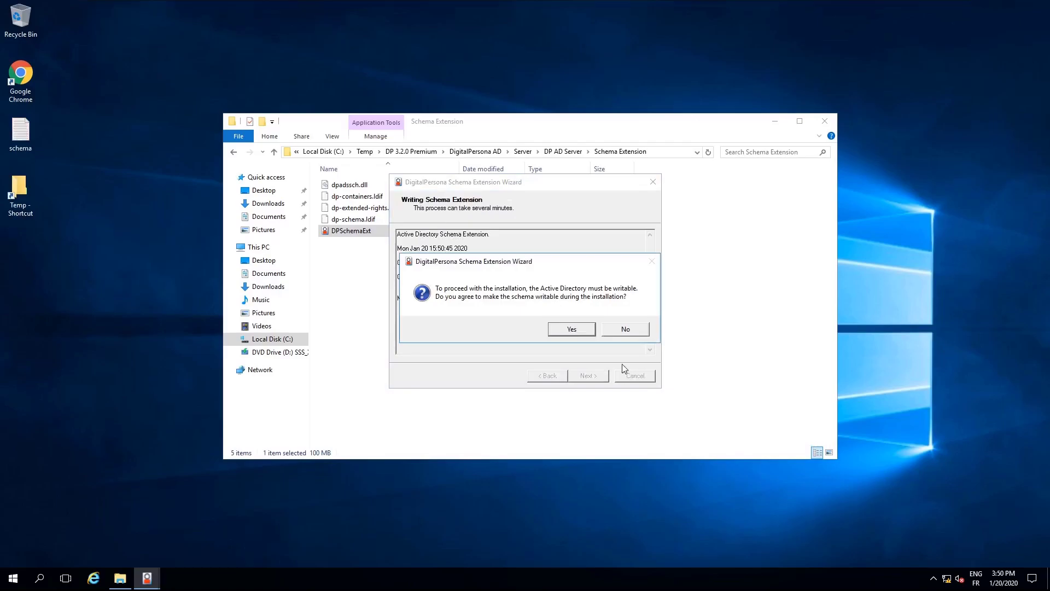
click(573, 329)
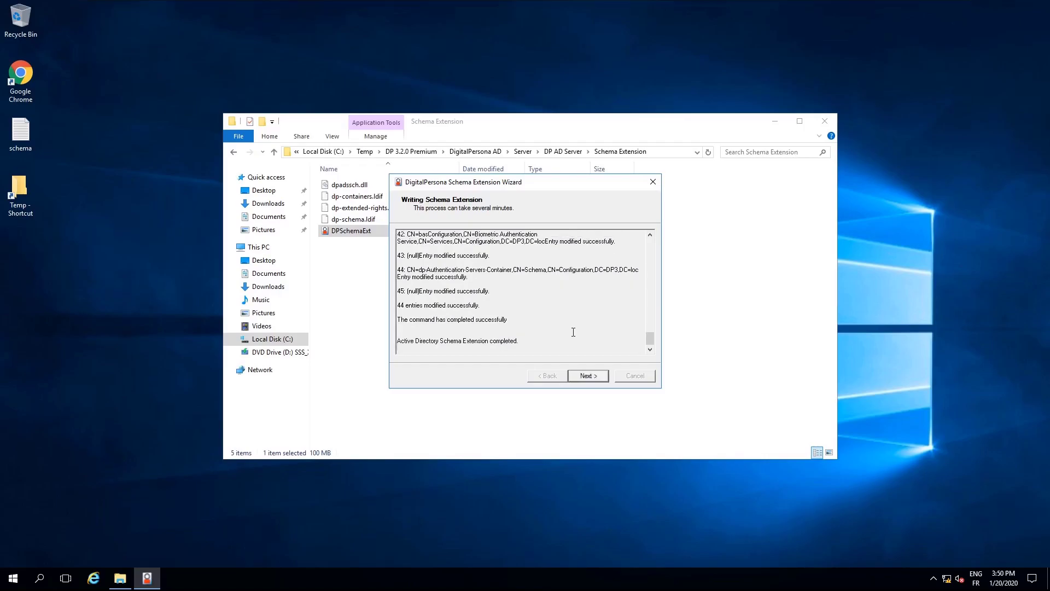
click(586, 376)
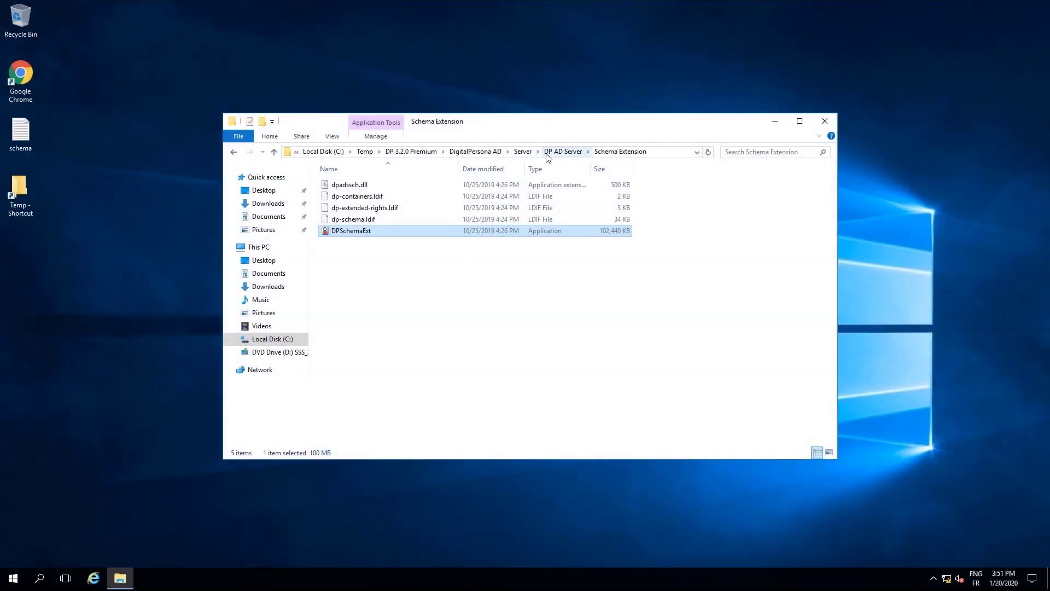
Launch DPDomainConfig from the DP AD Server > Domain Configuration folder
click(563, 152)
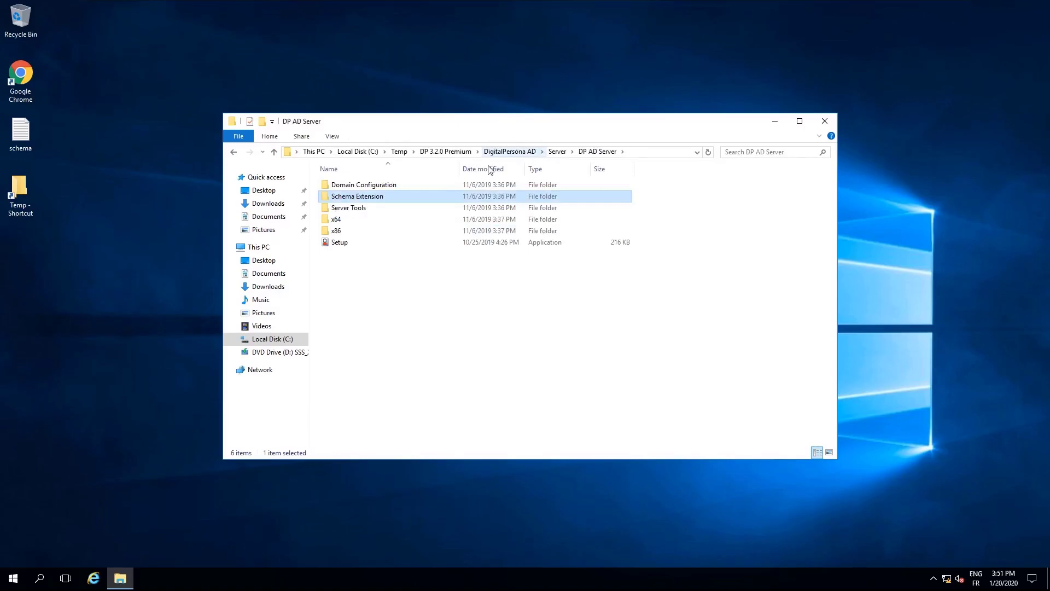
double_click(366, 187)
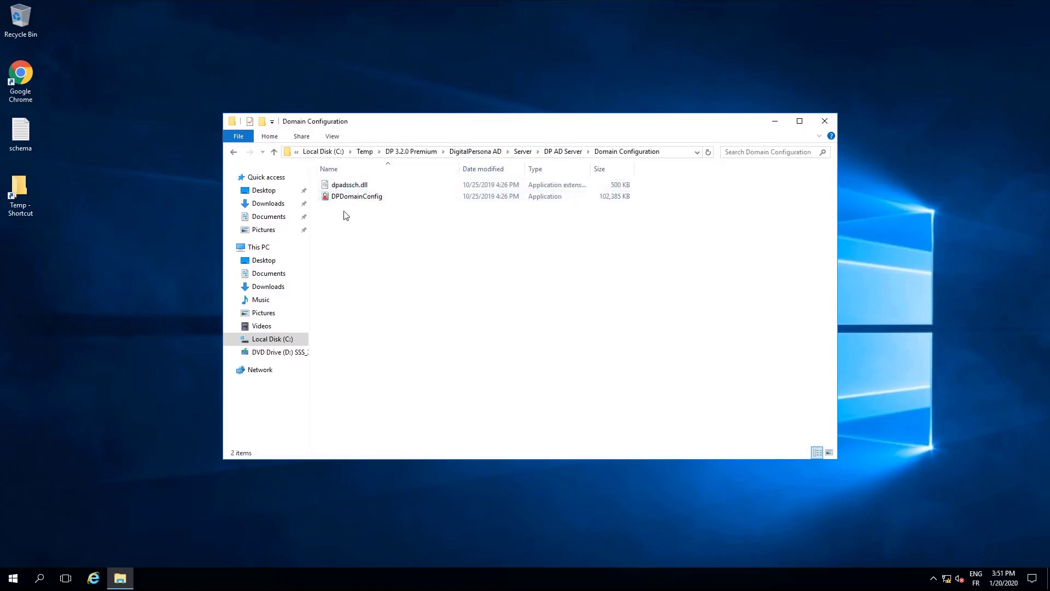
double_click(346, 198)
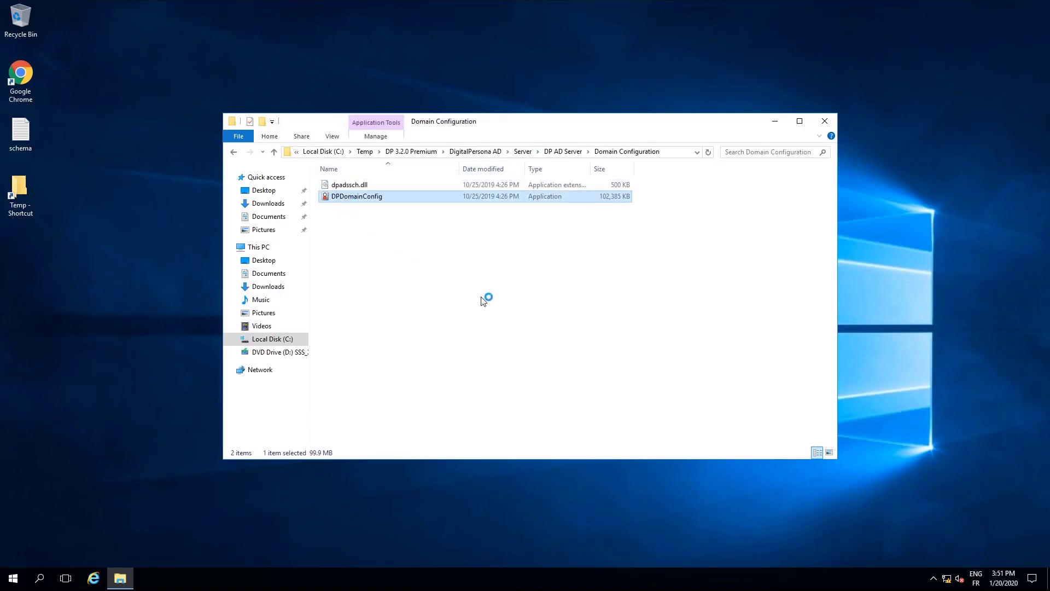
Accept the license and confirm that the domain will be configured
click(595, 377)
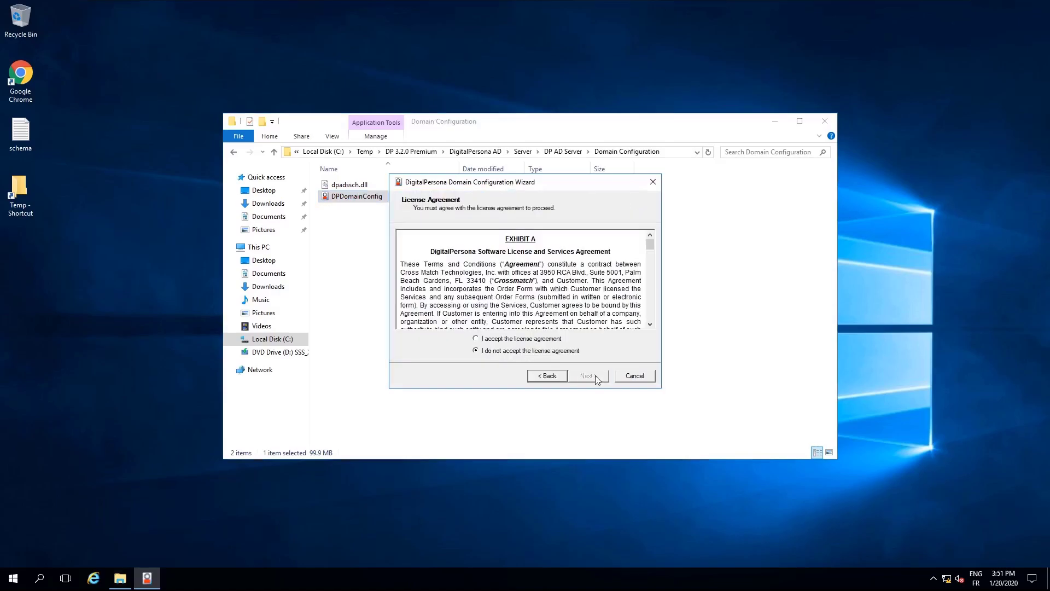
click(513, 339)
click(592, 377)
click(453, 300)
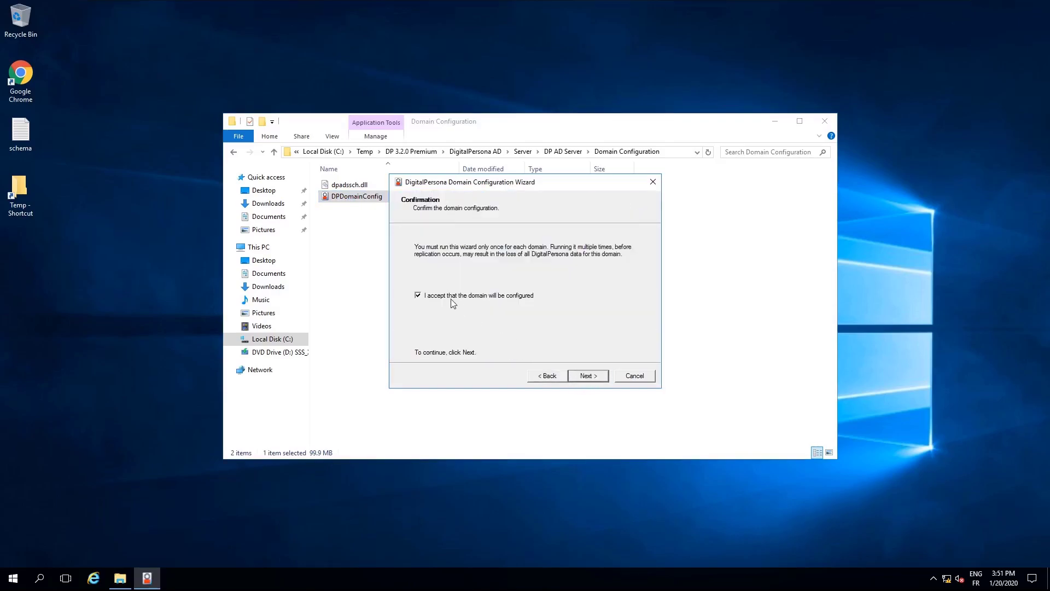
click(590, 377)
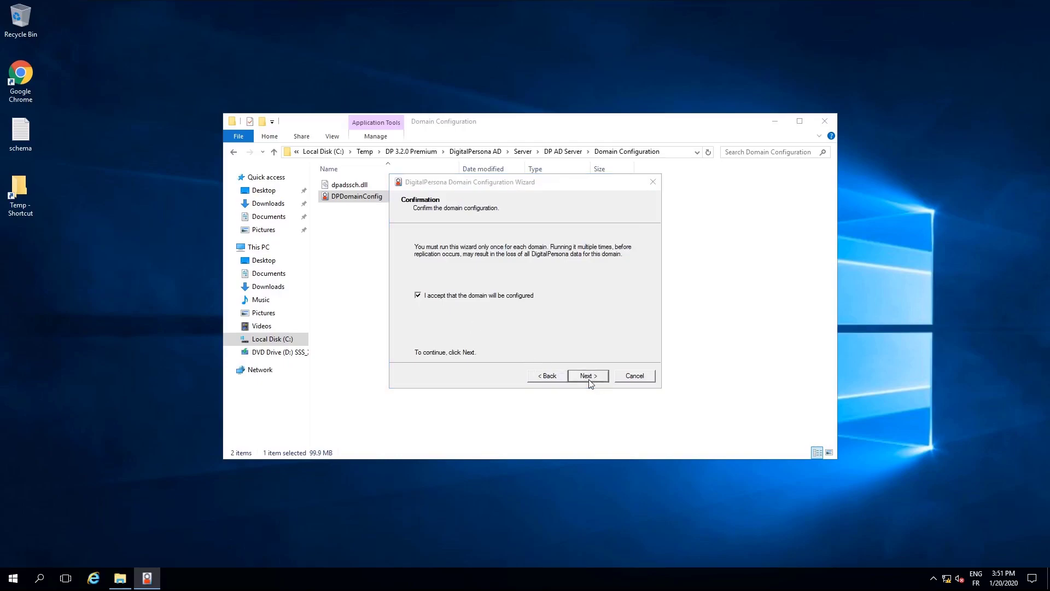
Save the log as 'domainconfig' on the Desktop and finish the wizard
click(435, 269)
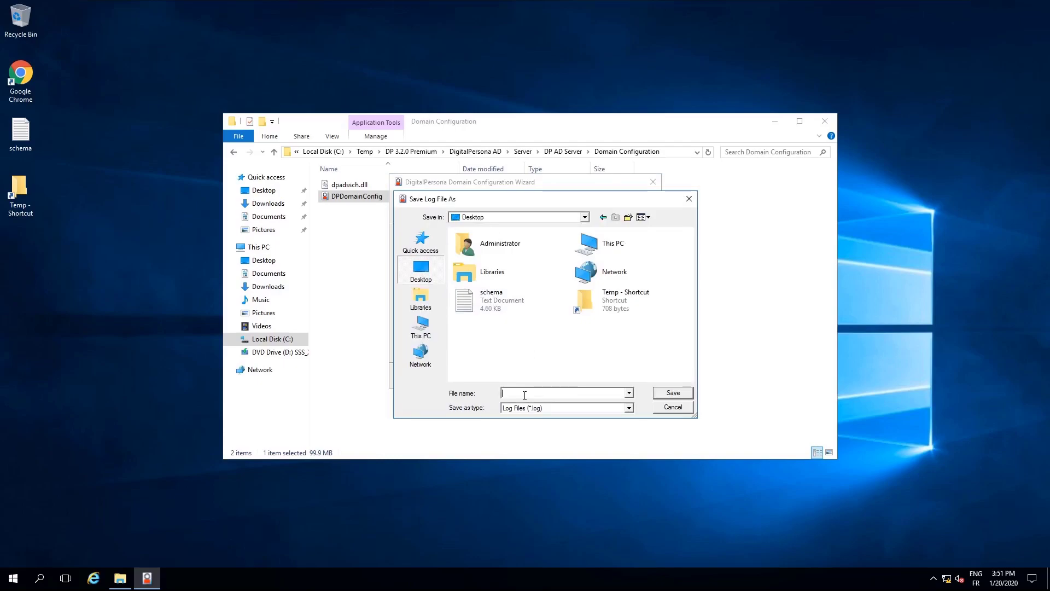
text(domainconfig)
click(674, 393)
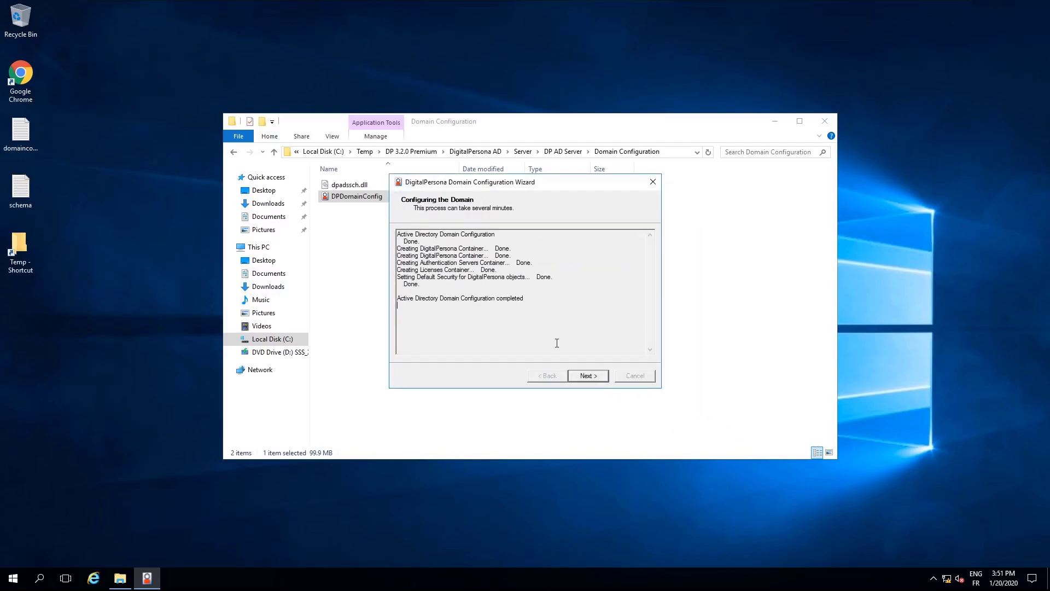
click(599, 378)
click(599, 377)
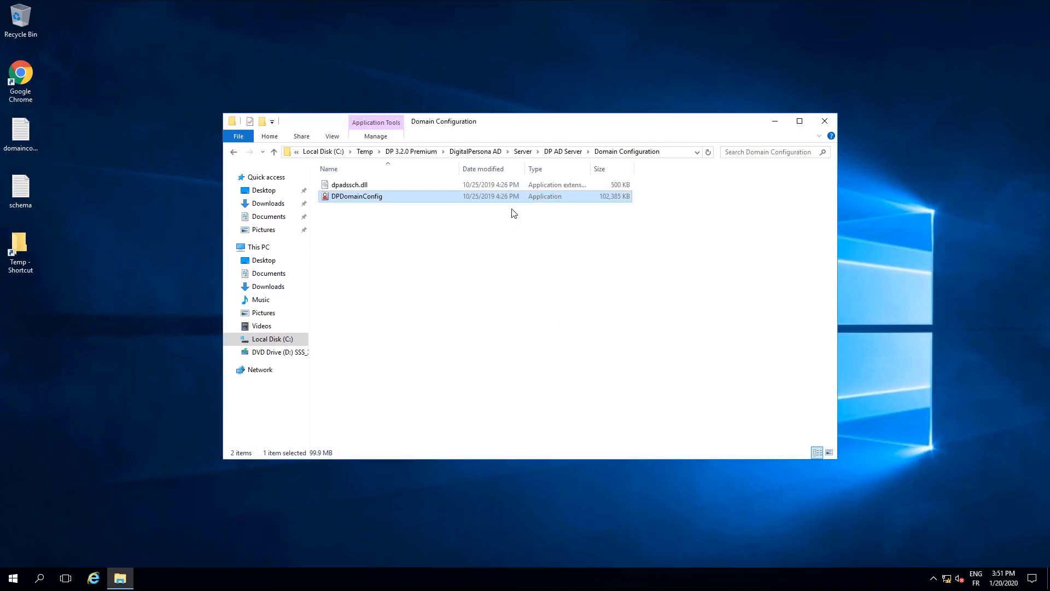
Launch Setup from the DP AD Server folder
click(523, 151)
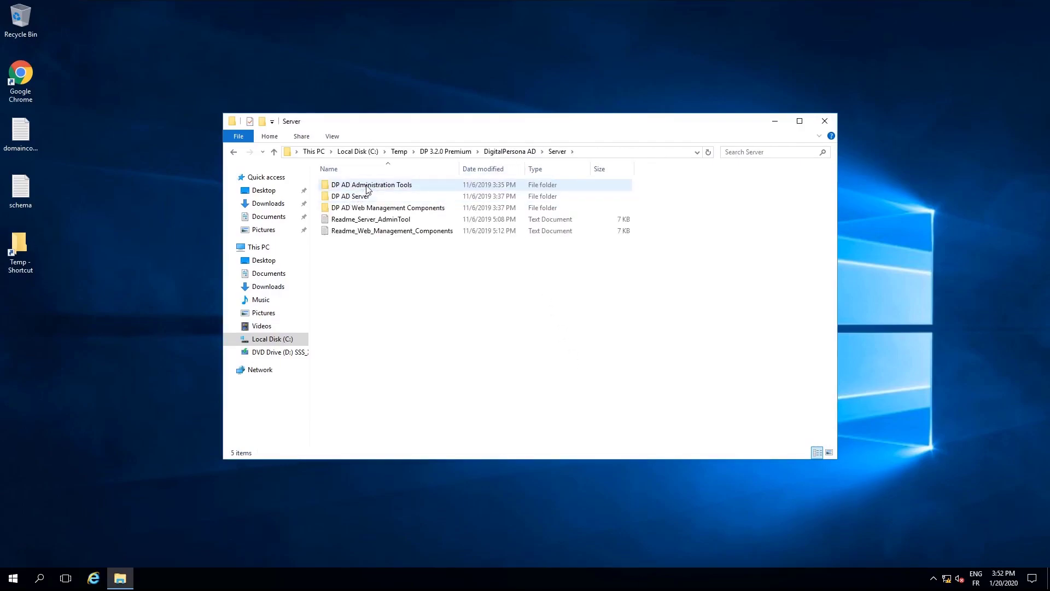
double_click(358, 196)
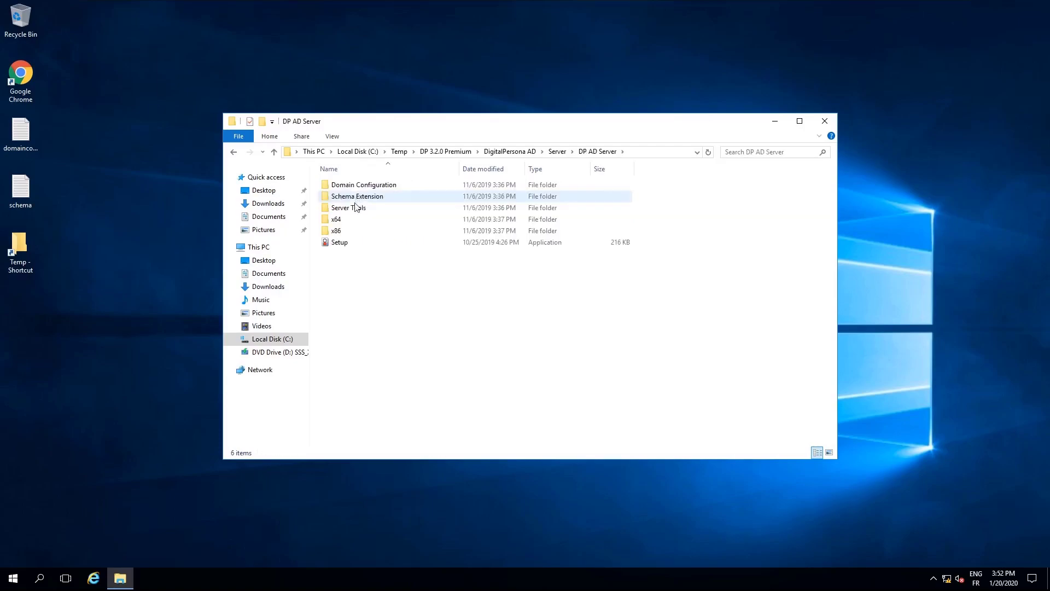
click(340, 242)
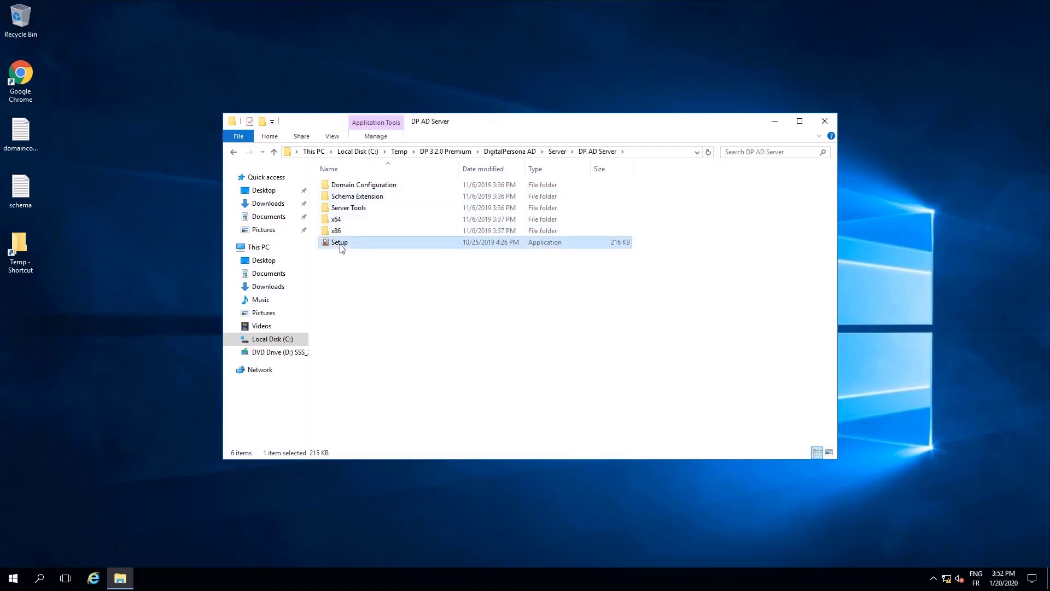
double_click(341, 244)
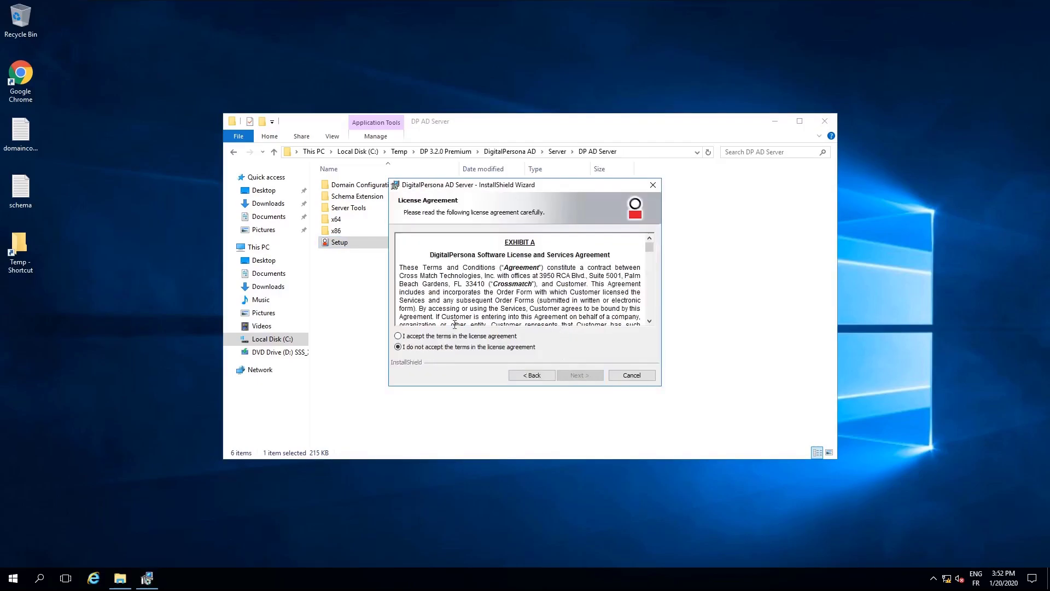
Accept the license, keep the default folder and Typical setup, install, and dismiss the activation warning
click(432, 336)
click(574, 375)
click(578, 376)
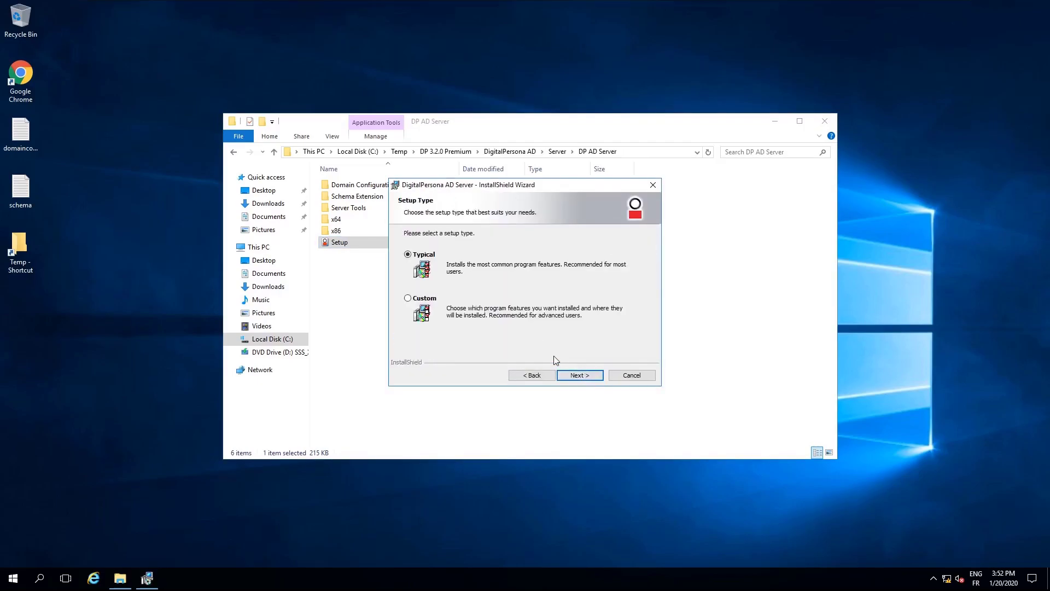
click(595, 377)
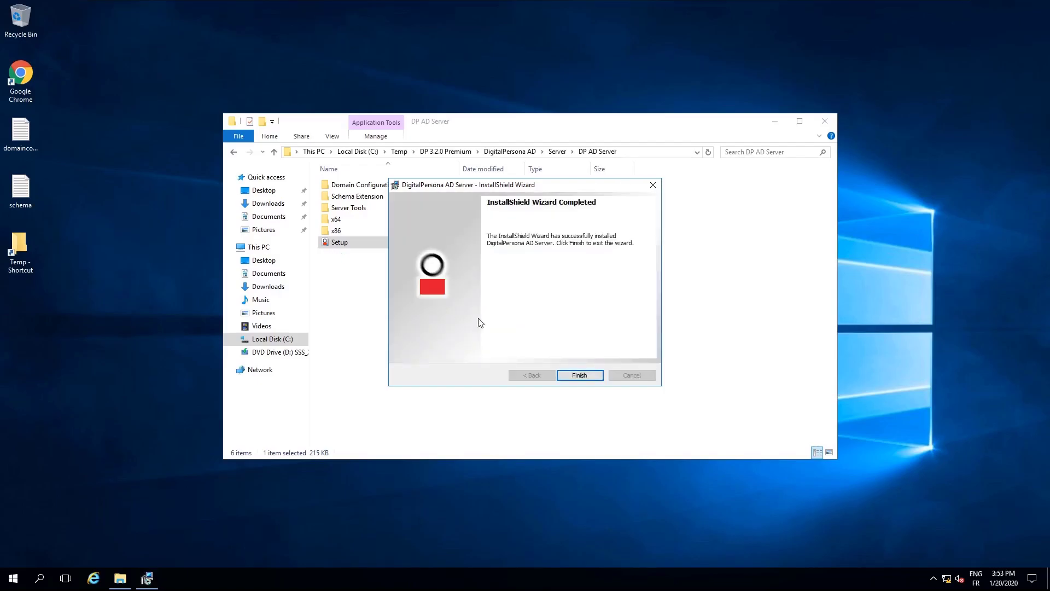
click(523, 312)
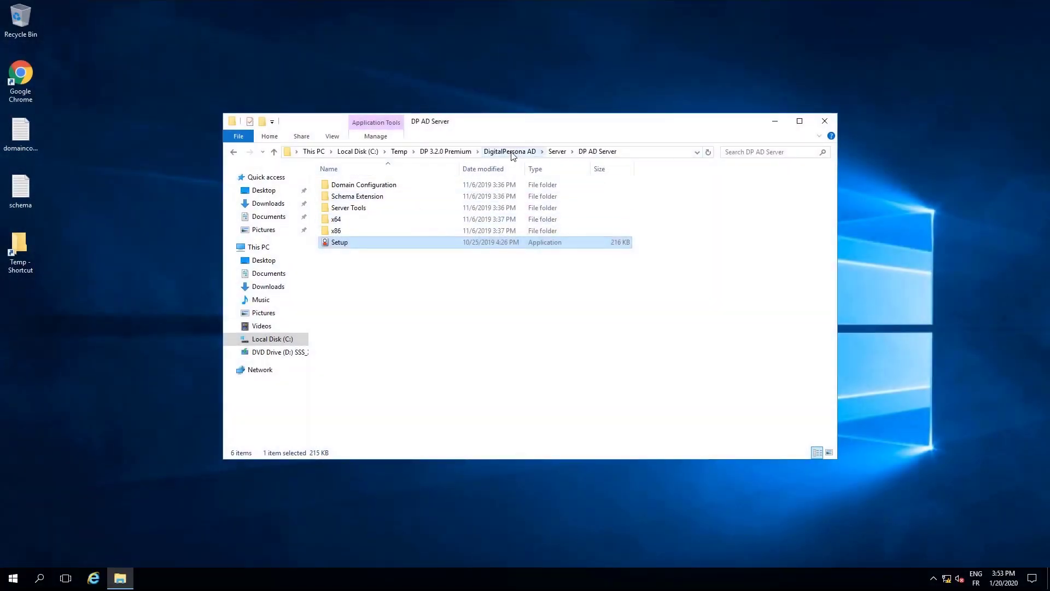
Launch Setup from the Server > DP AD Administration Tools folder
click(557, 152)
double_click(383, 184)
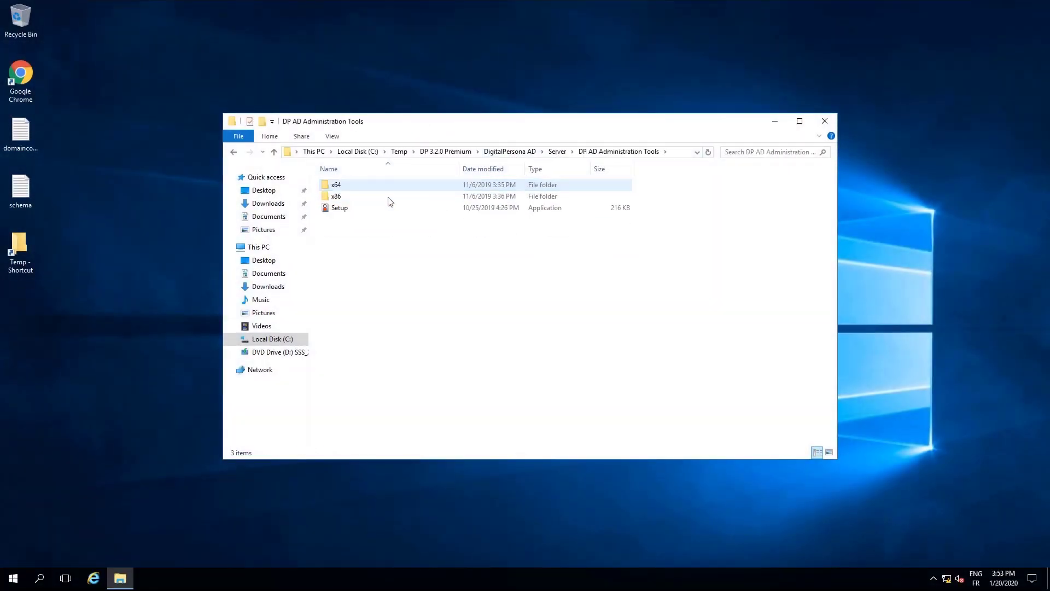
double_click(336, 208)
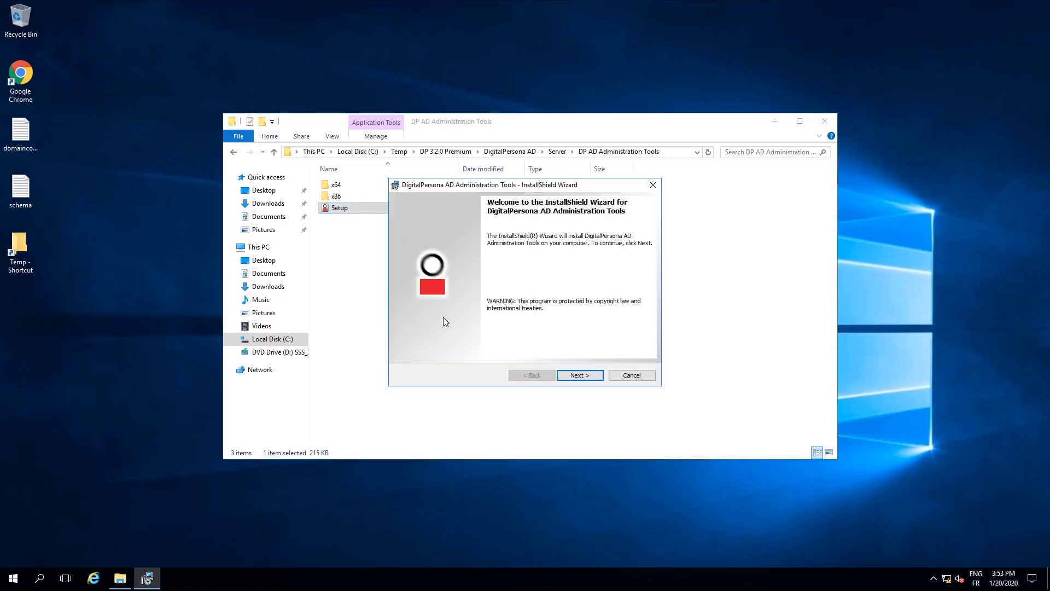
Install the Administration Tools with the default folder and setup type, then close the folder window
click(570, 375)
click(447, 335)
click(578, 375)
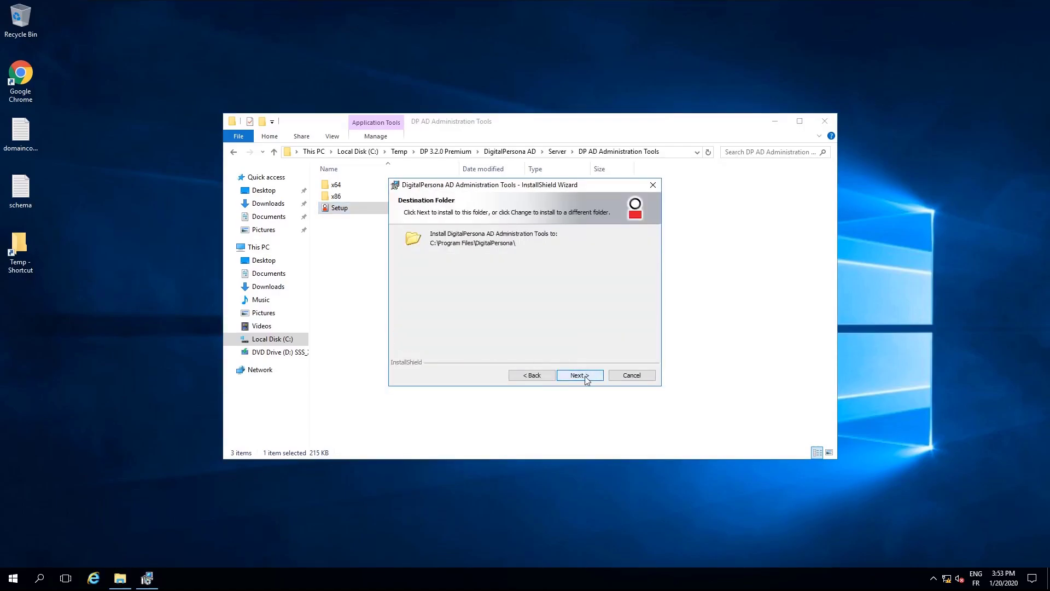
click(580, 376)
click(585, 377)
click(584, 377)
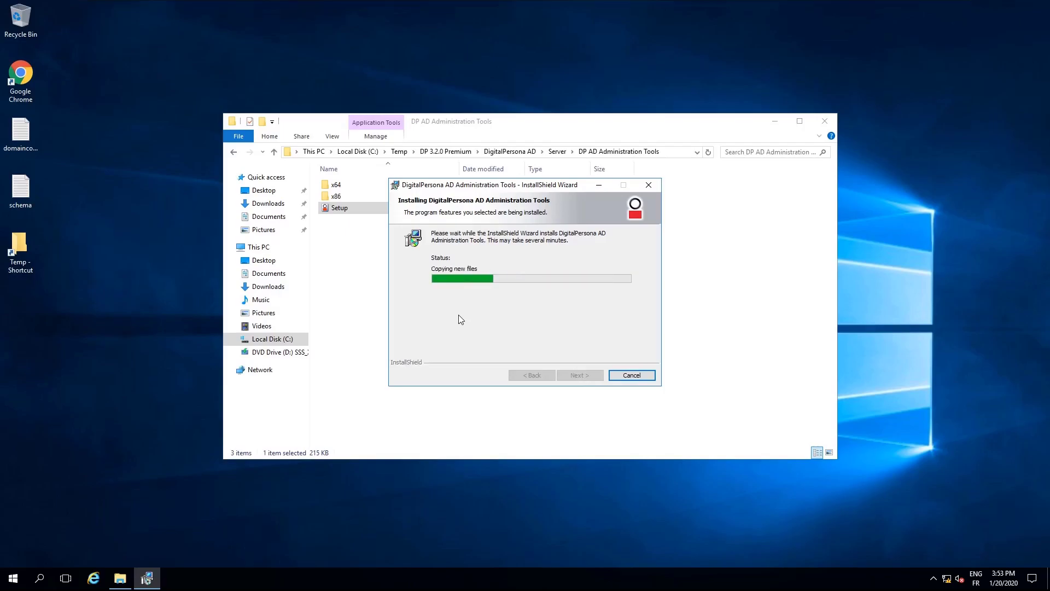
click(588, 377)
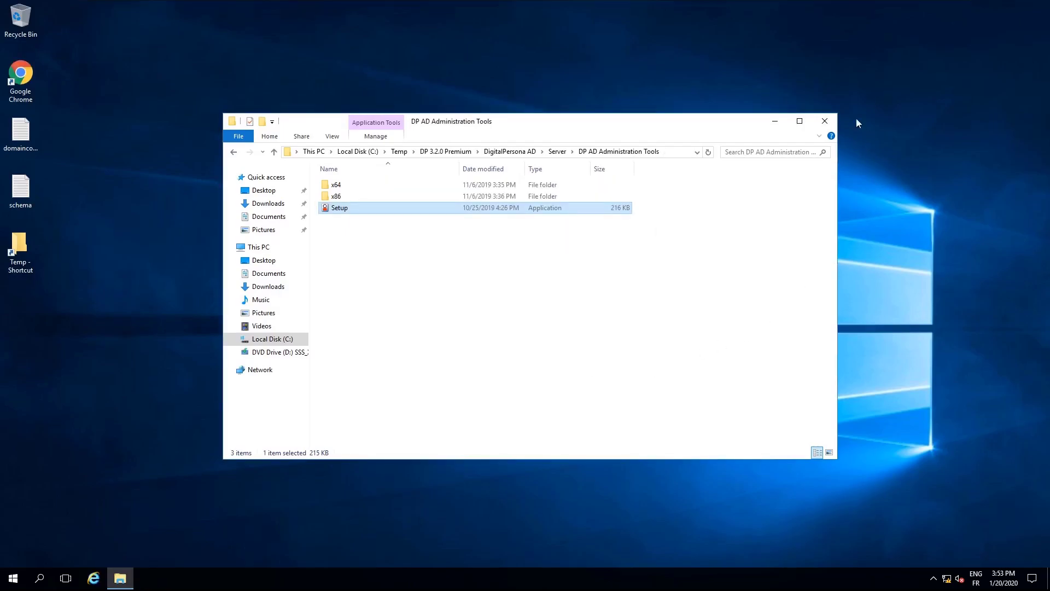
click(824, 121)
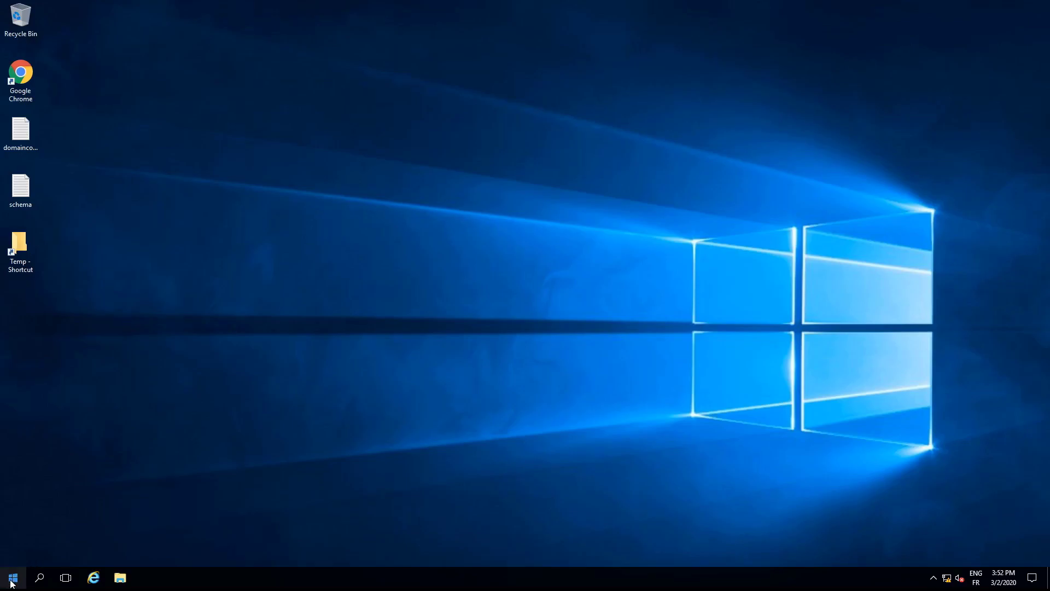
Launch Group Policy Management from Windows Administrative Tools
click(13, 578)
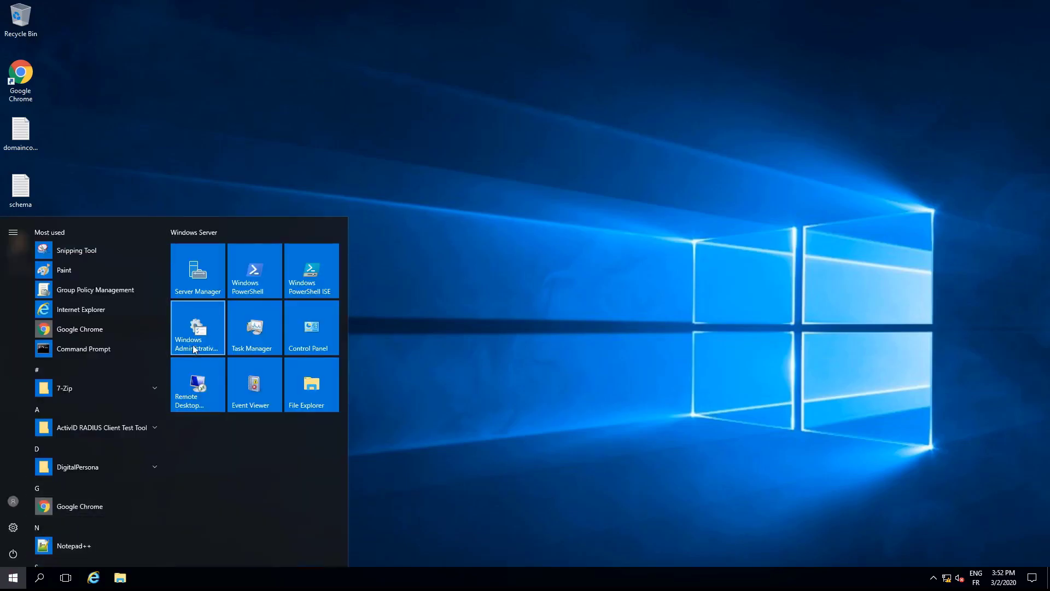
click(192, 332)
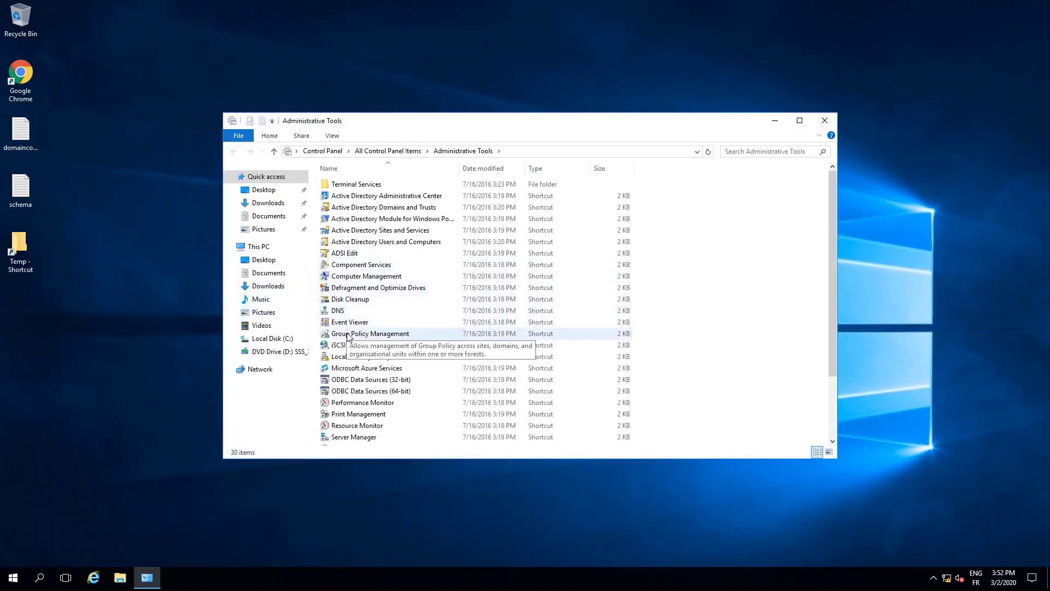
click(348, 335)
double_click(348, 335)
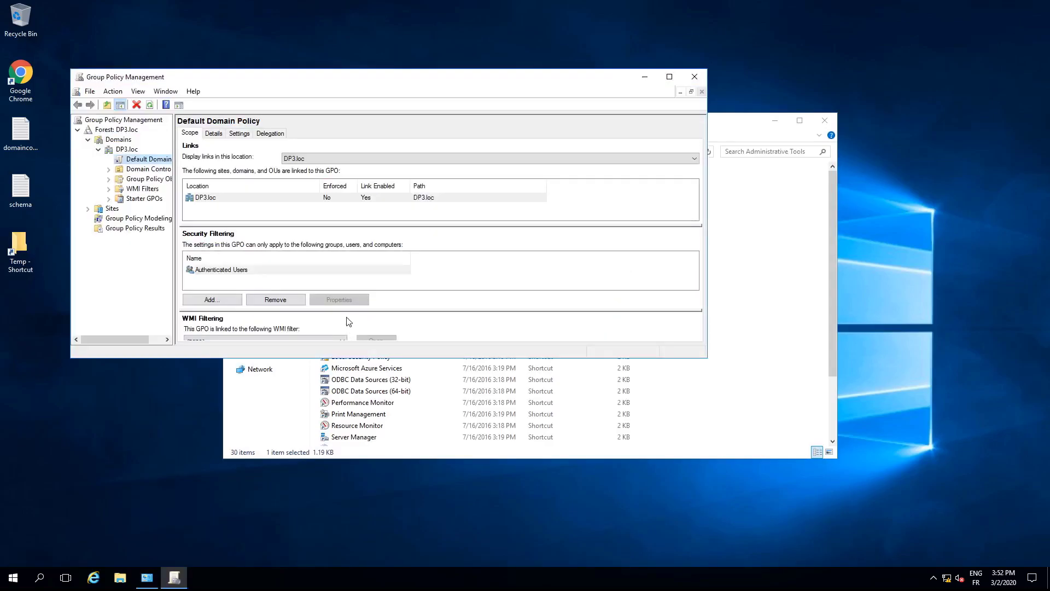
Edit the Default Domain Policy and expand Policies > Software Settings > DigitalPersona Client > Security
right_click(143, 160)
click(159, 168)
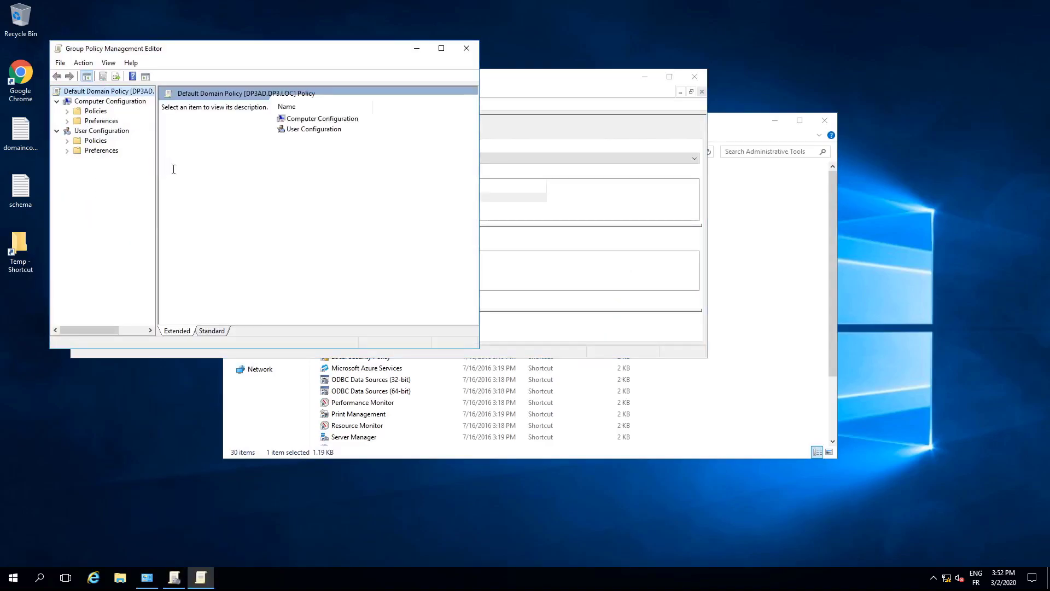
click(67, 111)
click(77, 121)
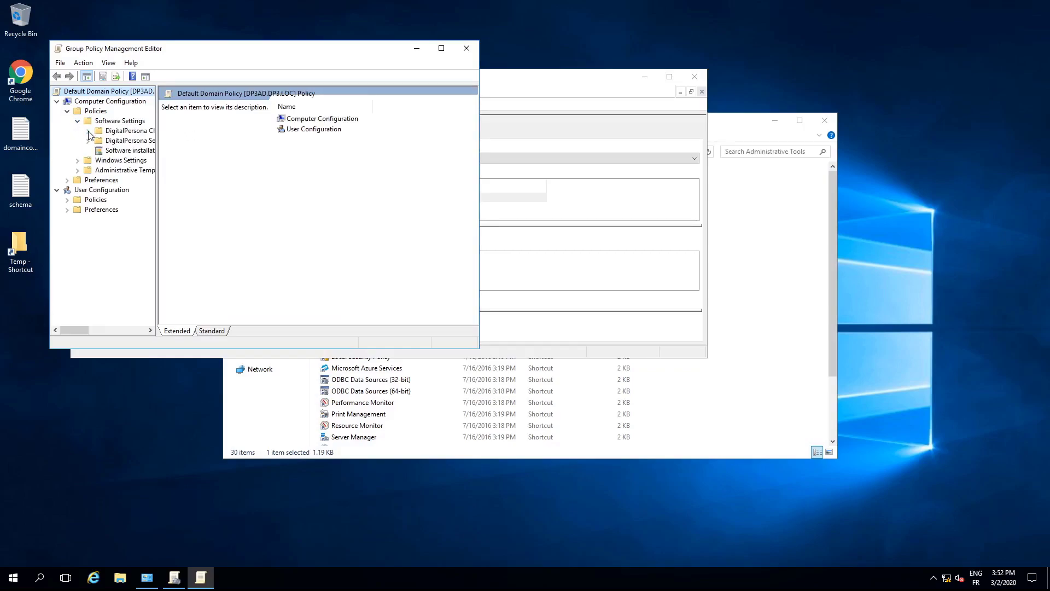
click(88, 131)
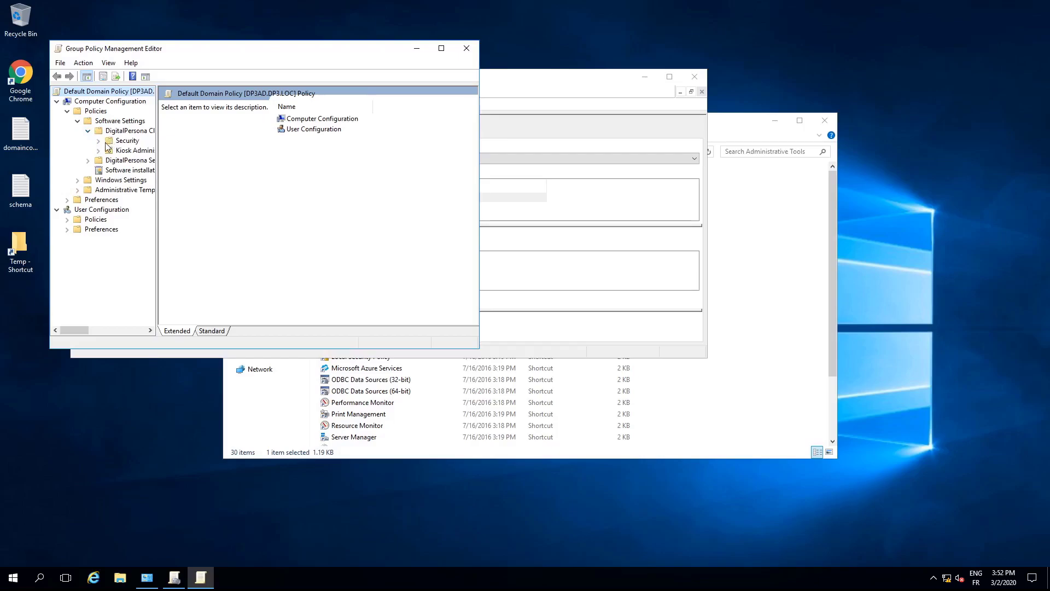
click(112, 141)
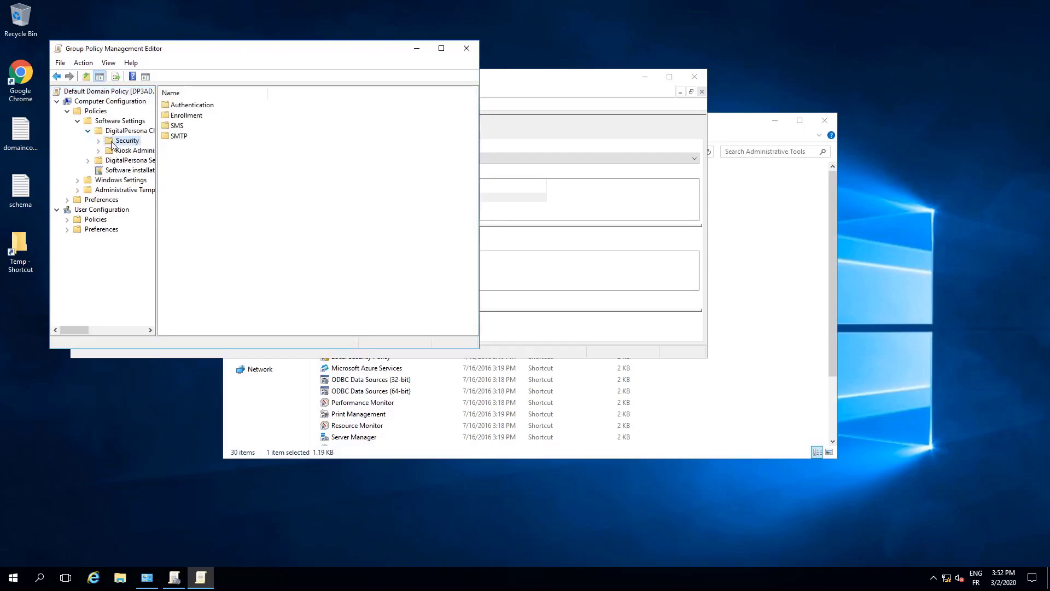
Enable the Logon Authentication Policy under Authentication and add Fingerprints as a credential
double_click(191, 107)
double_click(191, 107)
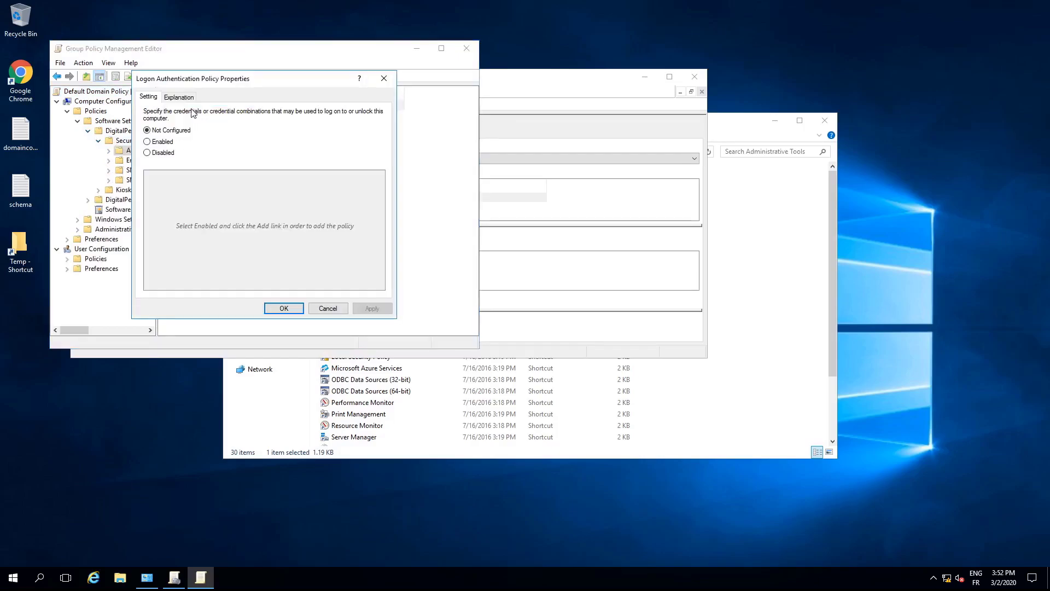
click(154, 144)
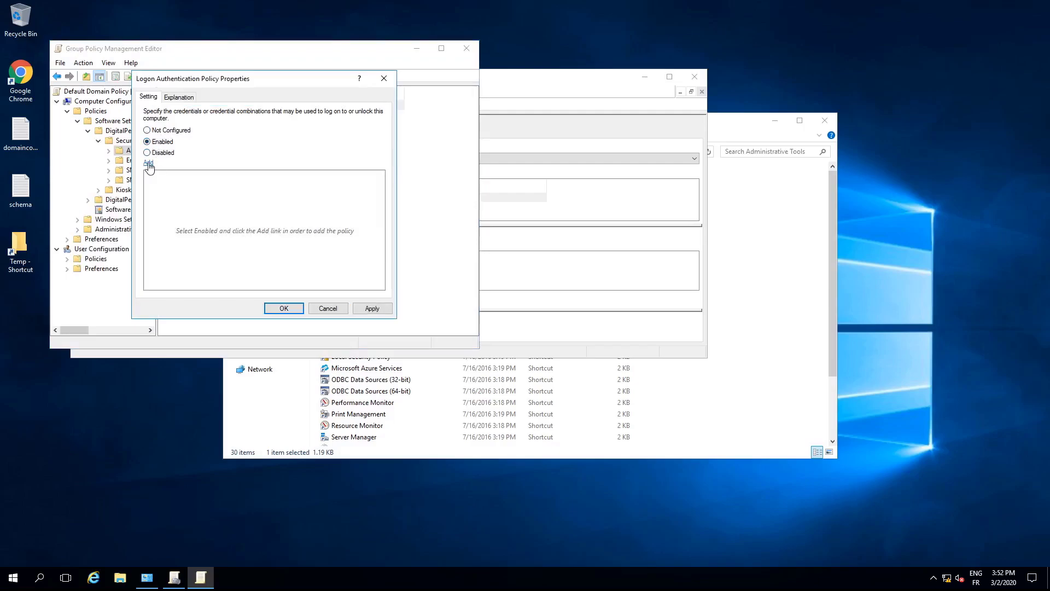
click(148, 164)
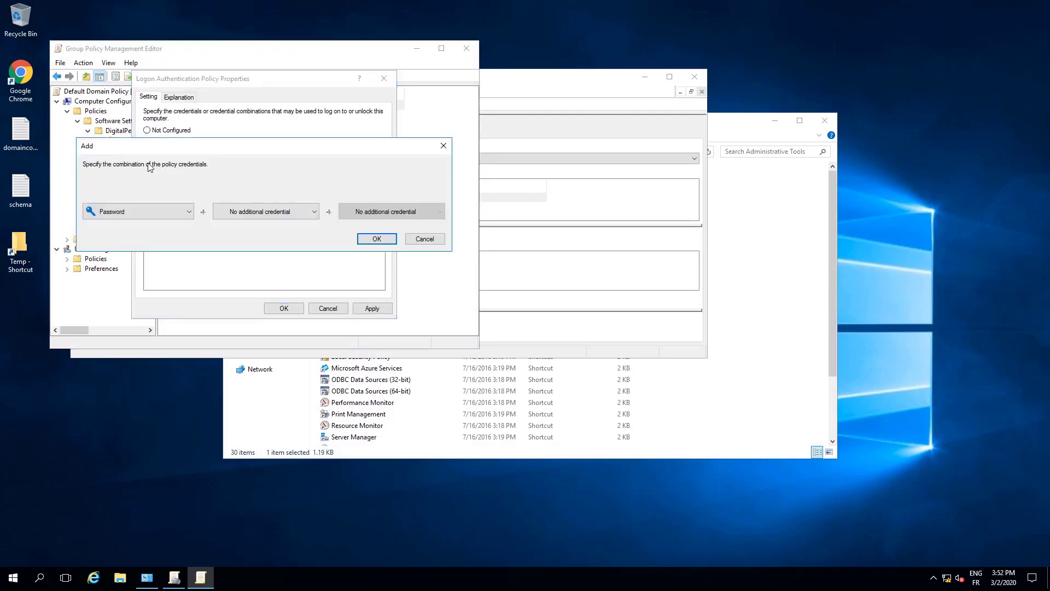
click(159, 211)
click(143, 240)
click(366, 241)
click(175, 180)
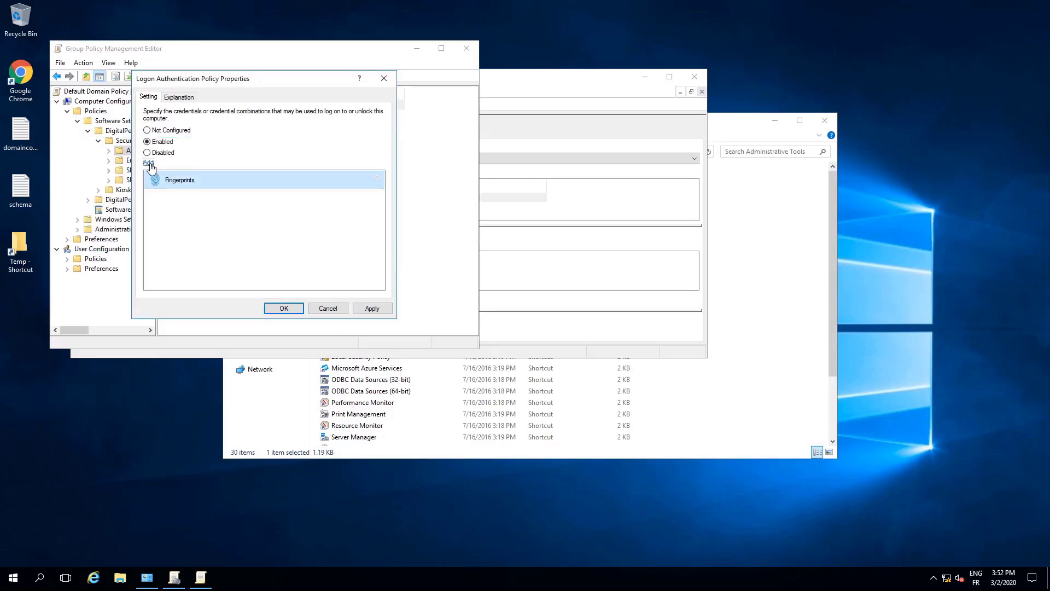
Add a Face + PIN credential combination to the policy
click(148, 162)
click(176, 211)
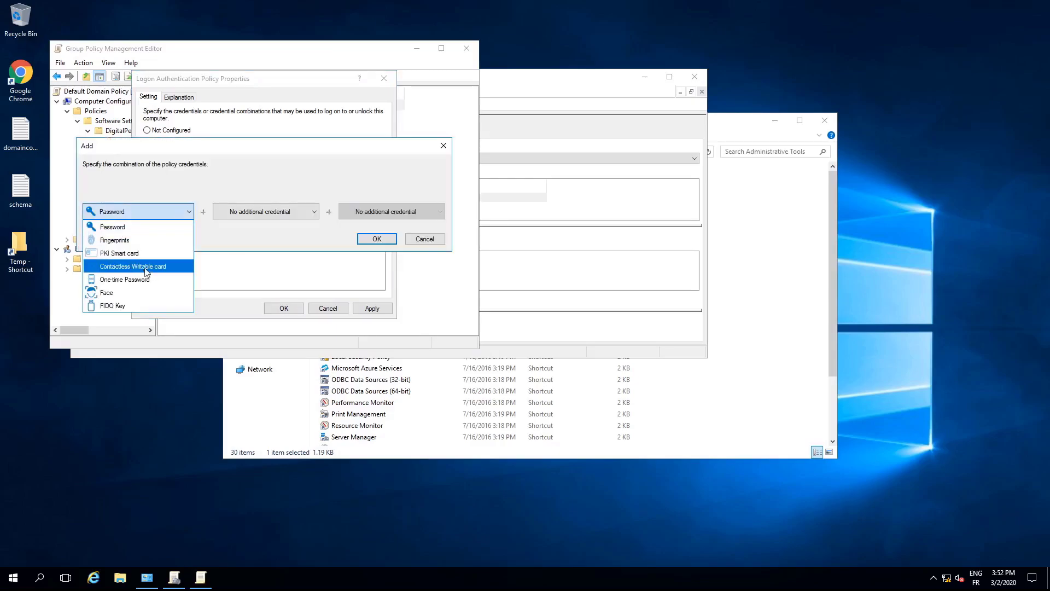
click(125, 297)
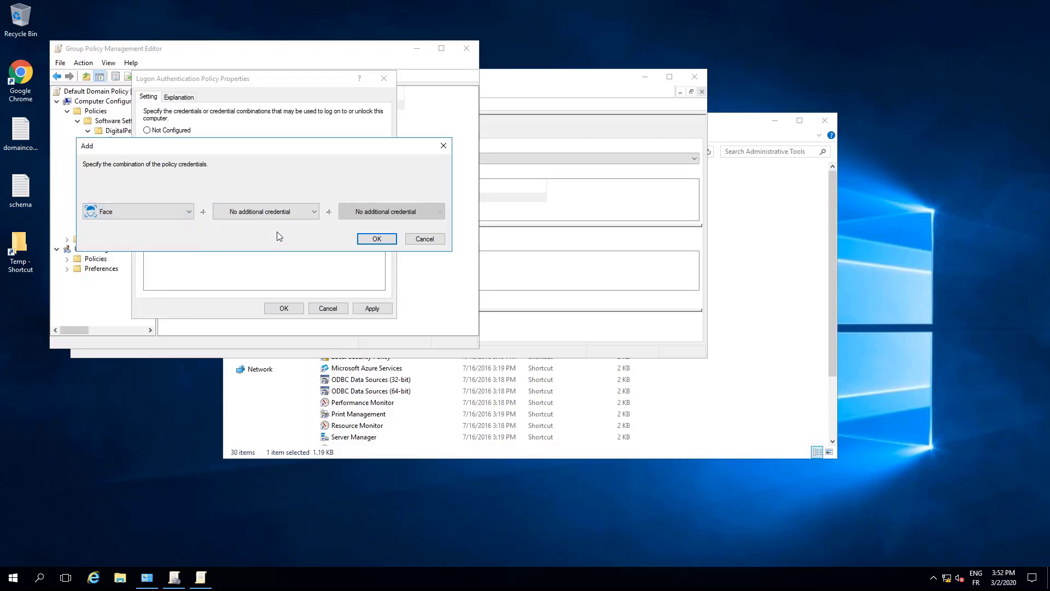
click(305, 213)
scroll(310, 234, down, 1)
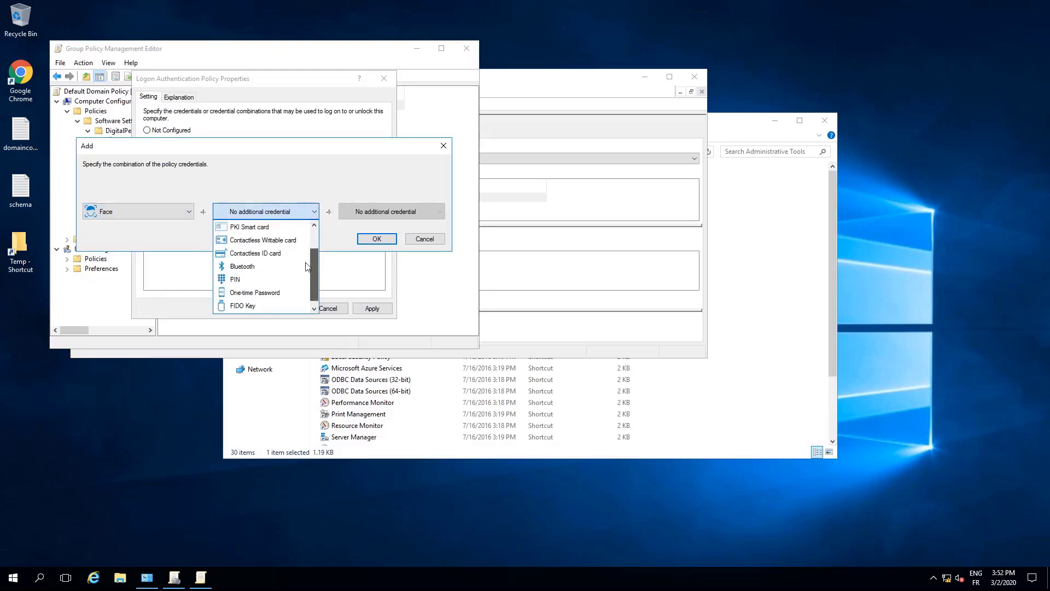
click(273, 280)
click(376, 239)
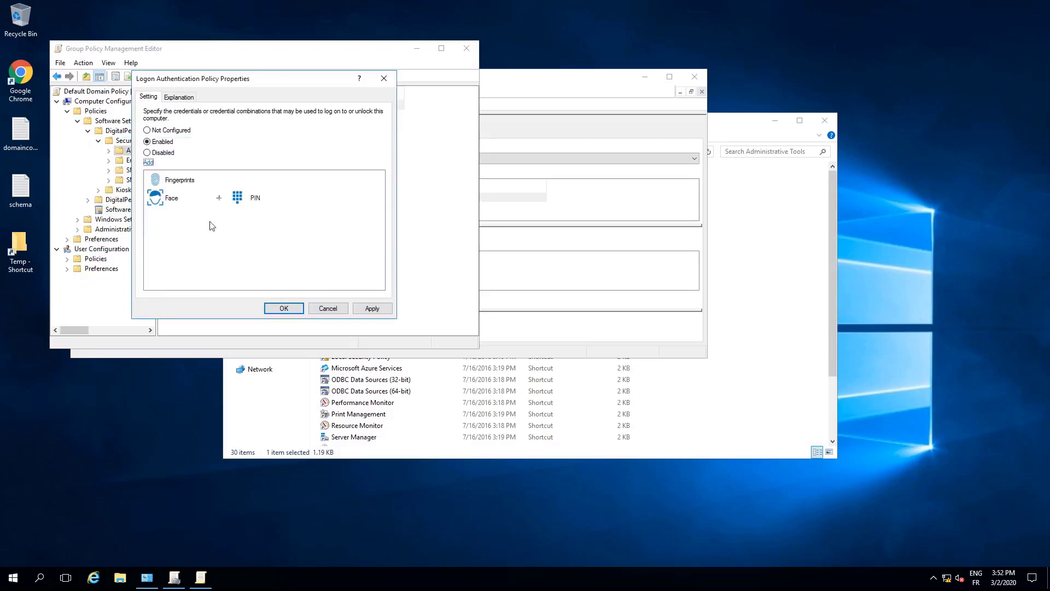
Add FIDO Key + PIN and One-time Password entries to the policy
click(149, 163)
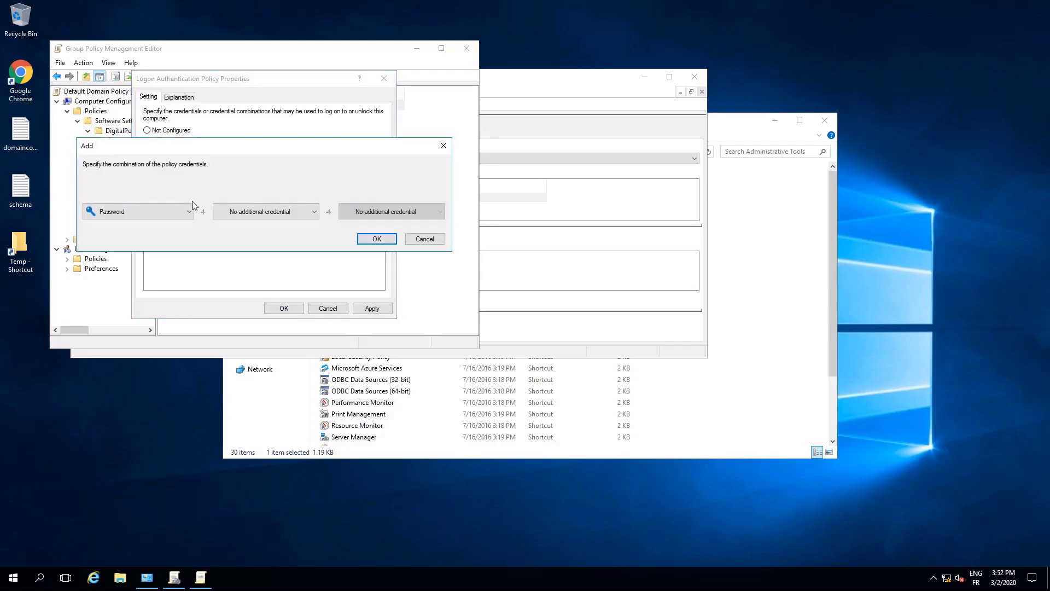
click(139, 211)
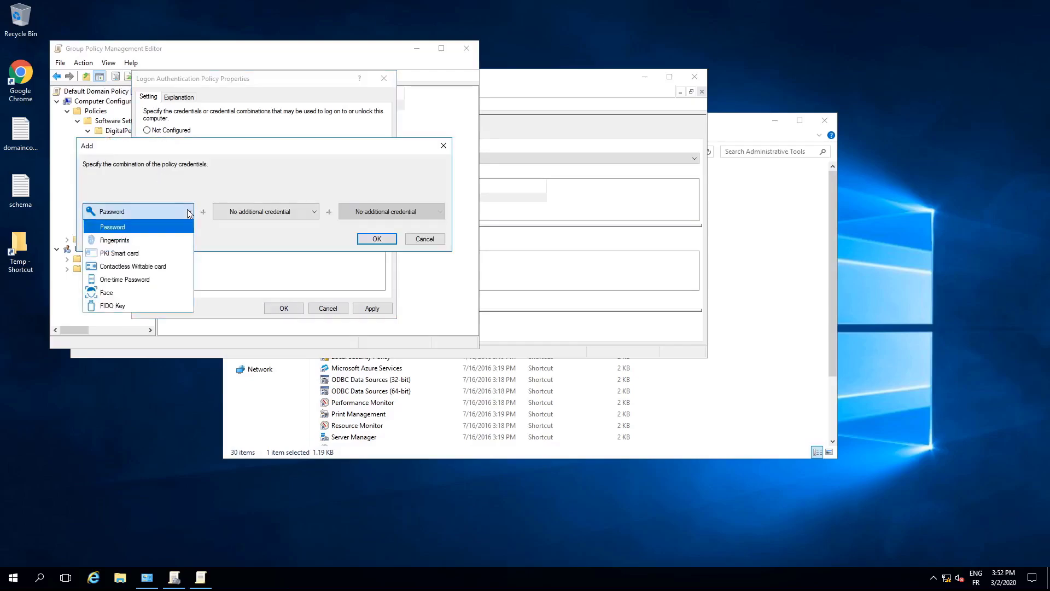
click(152, 304)
click(301, 214)
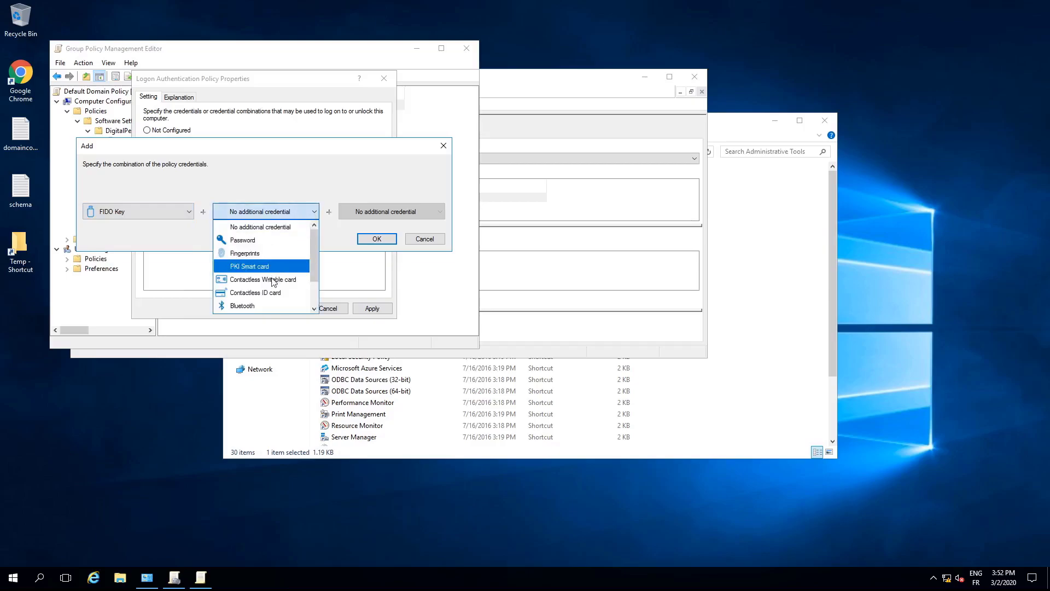
scroll(270, 295, down, 1)
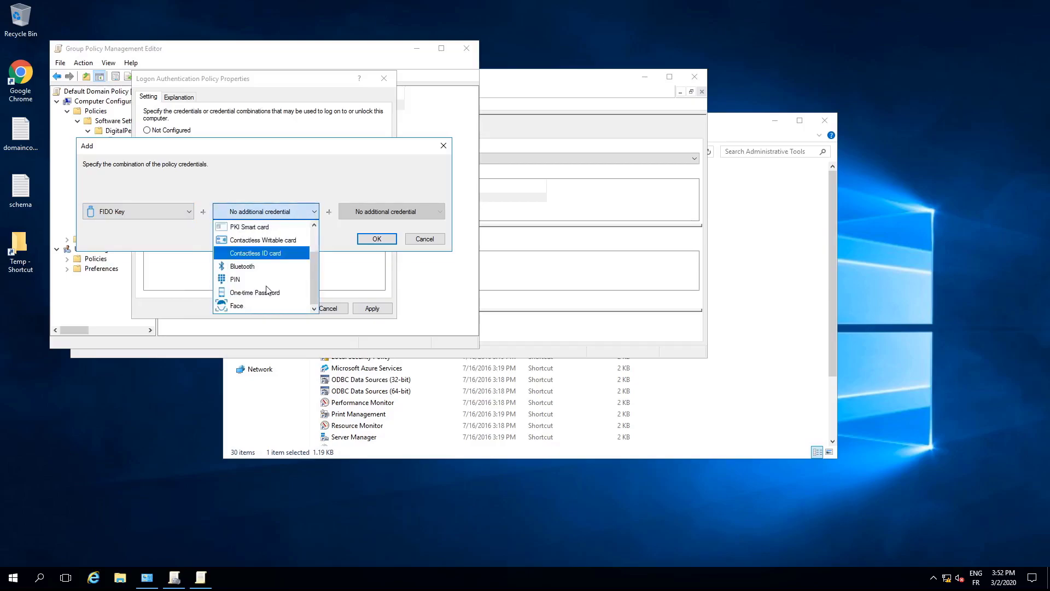
click(296, 280)
click(377, 238)
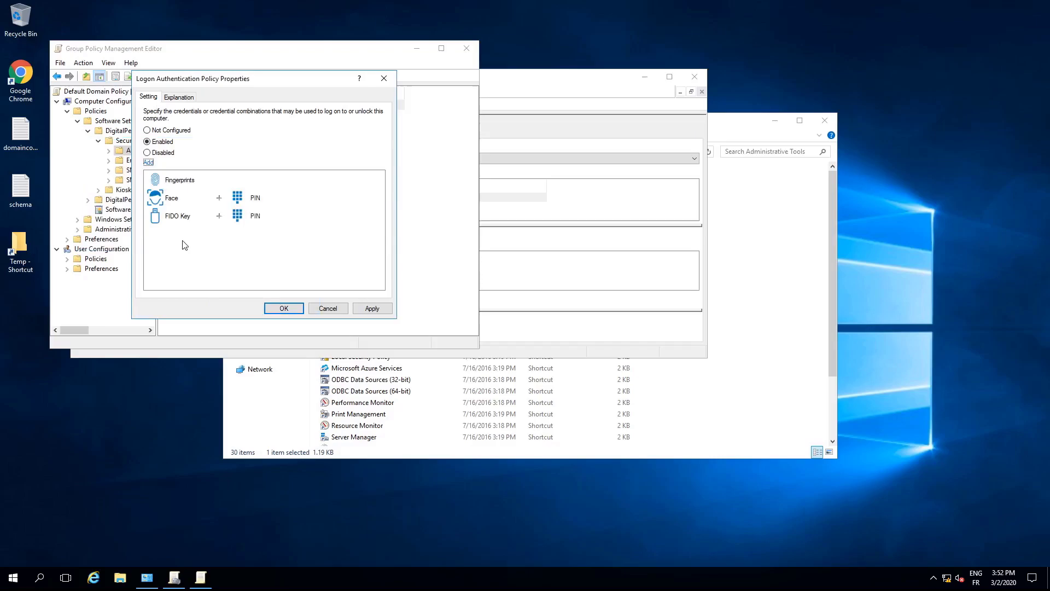
click(149, 163)
click(168, 211)
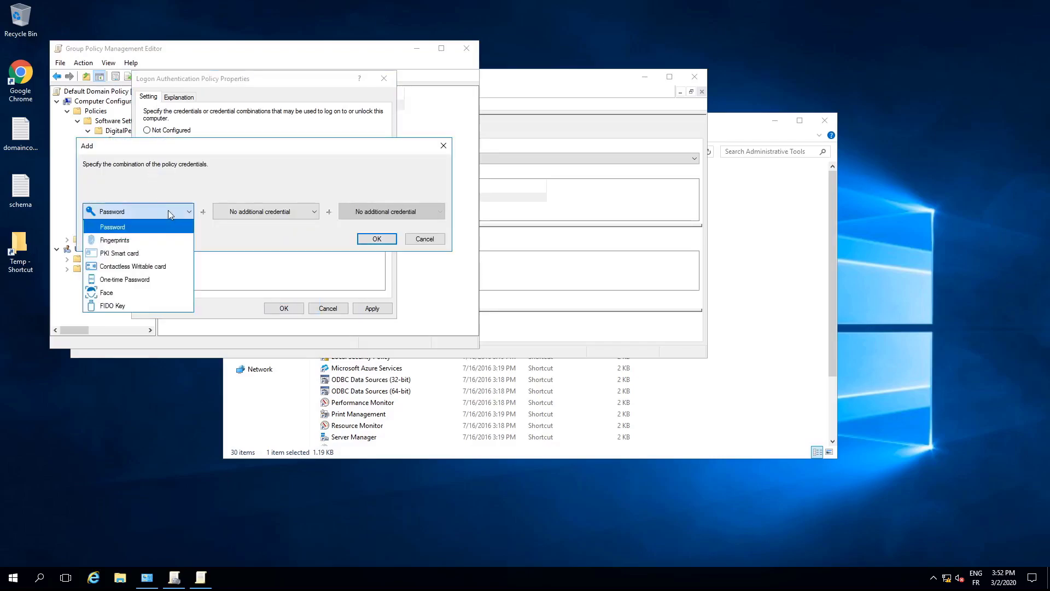
click(156, 280)
click(375, 238)
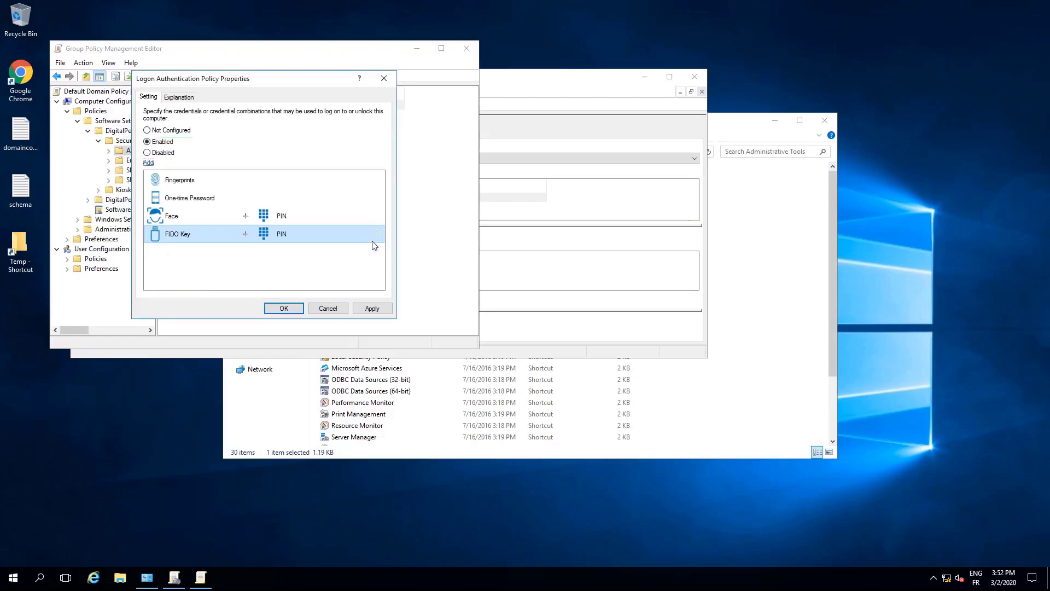
Add a Password + Contactless ID card + PIN entry, then save the policy with OK
click(148, 162)
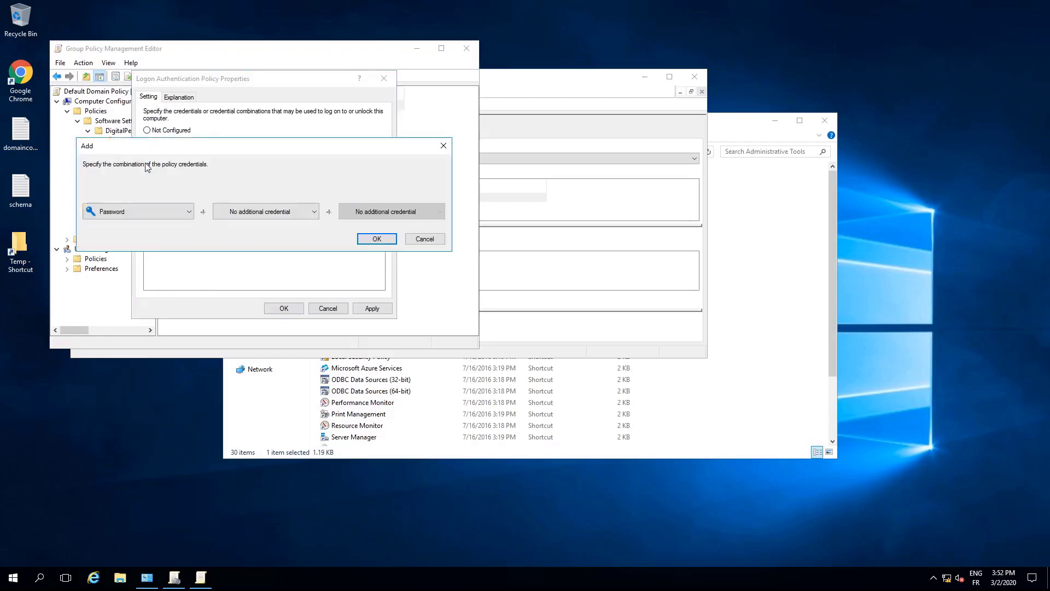
click(182, 211)
click(160, 225)
click(312, 213)
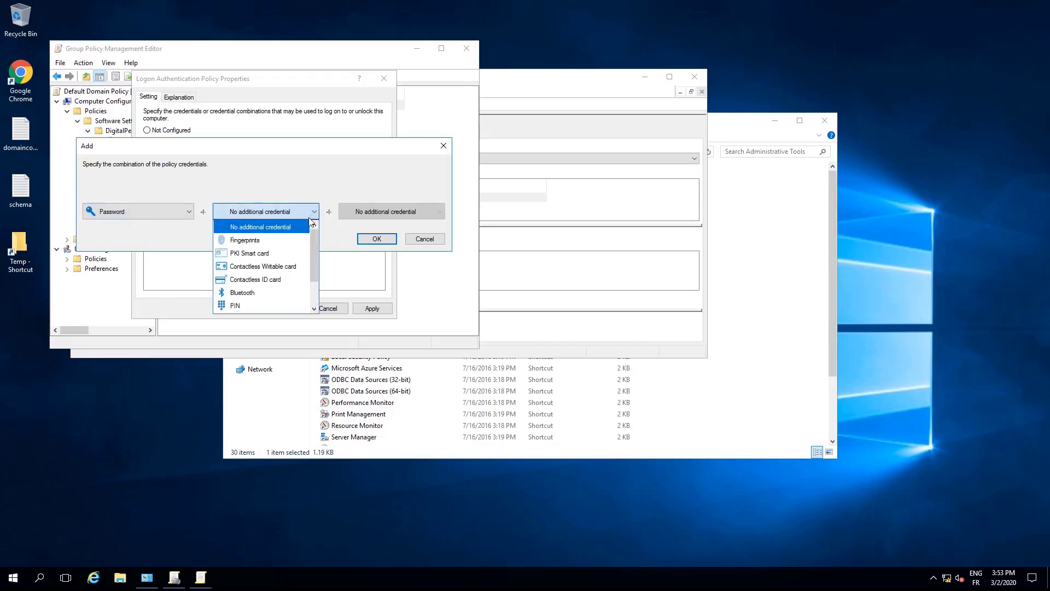
click(283, 285)
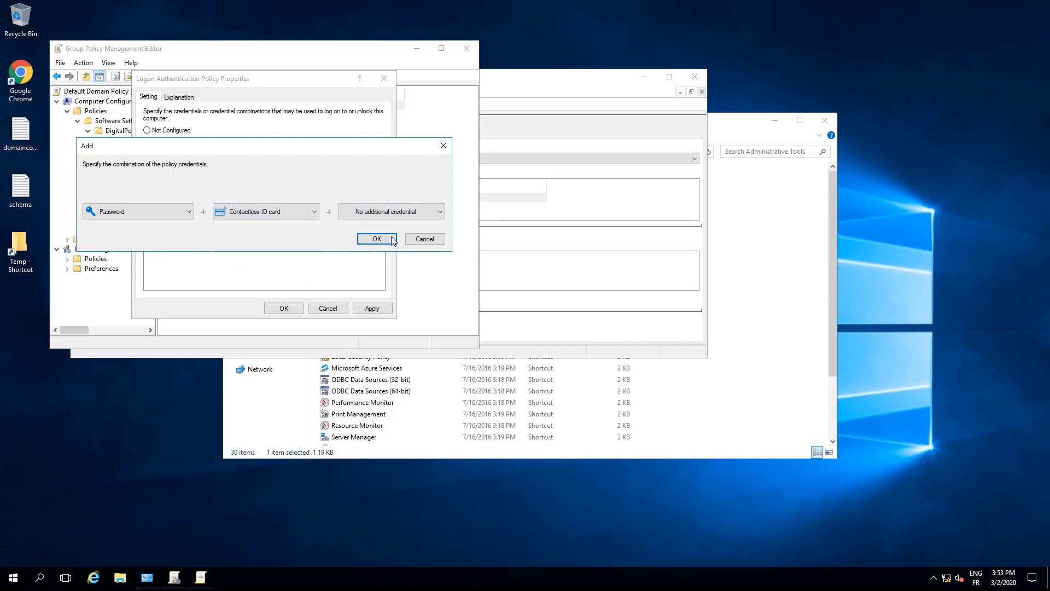
click(415, 211)
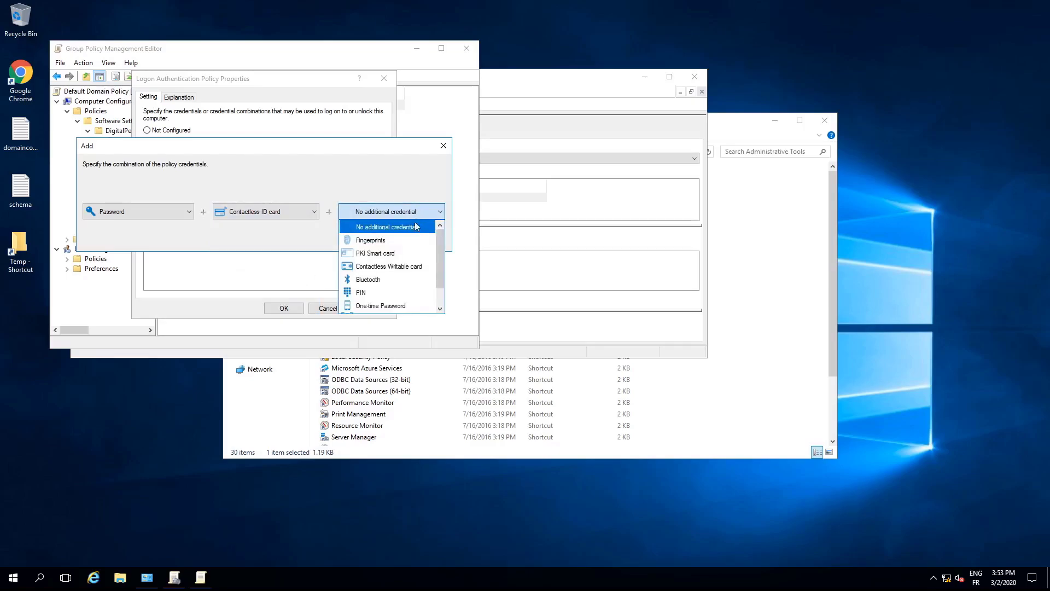
click(381, 293)
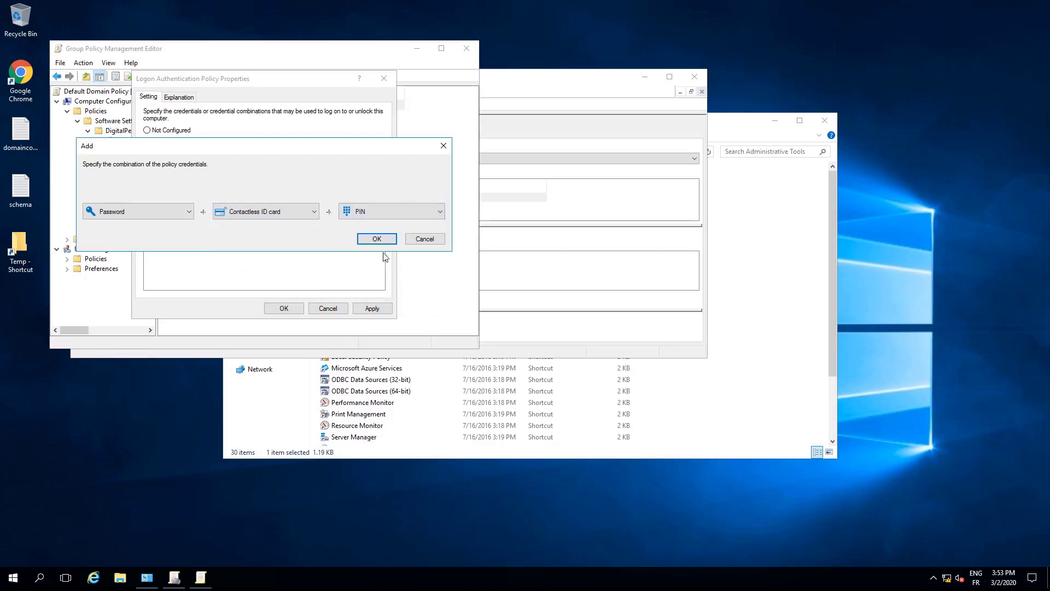
click(385, 239)
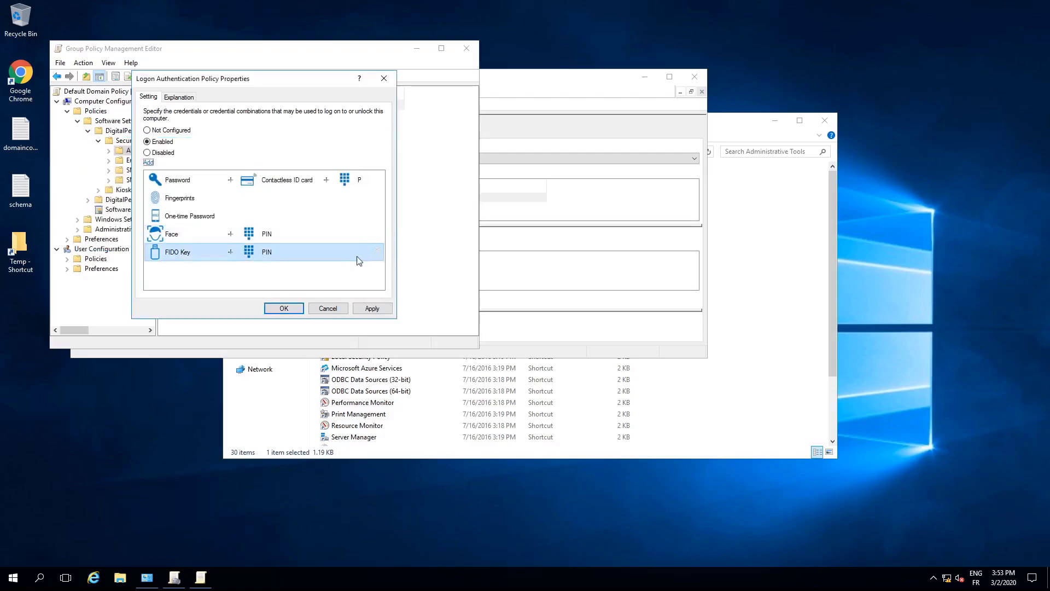
click(284, 309)
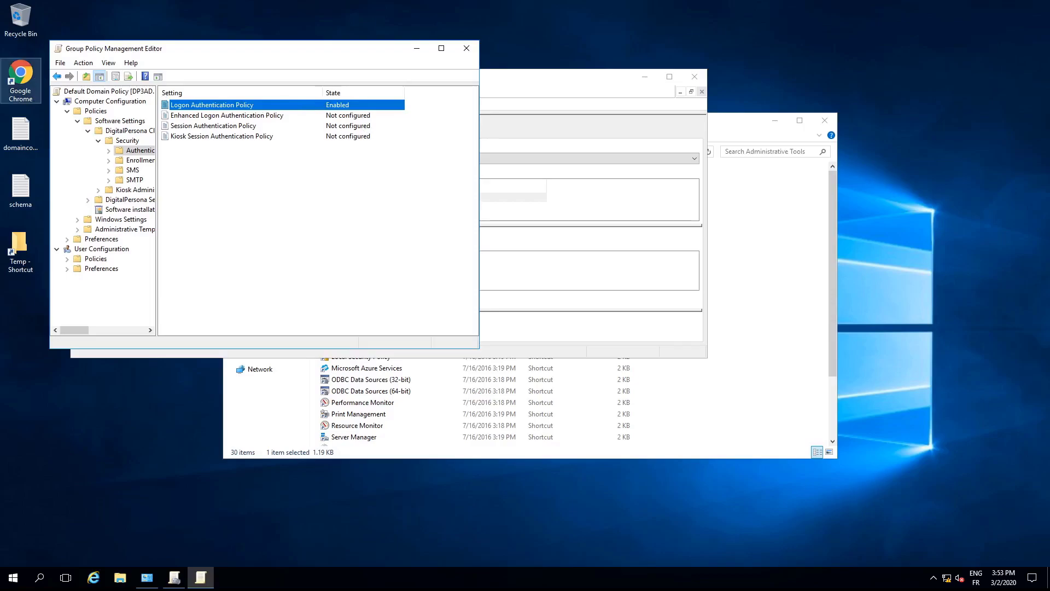
Close the Group Policy Management Editor, the Group Policy Management console and Administrative Tools
click(467, 48)
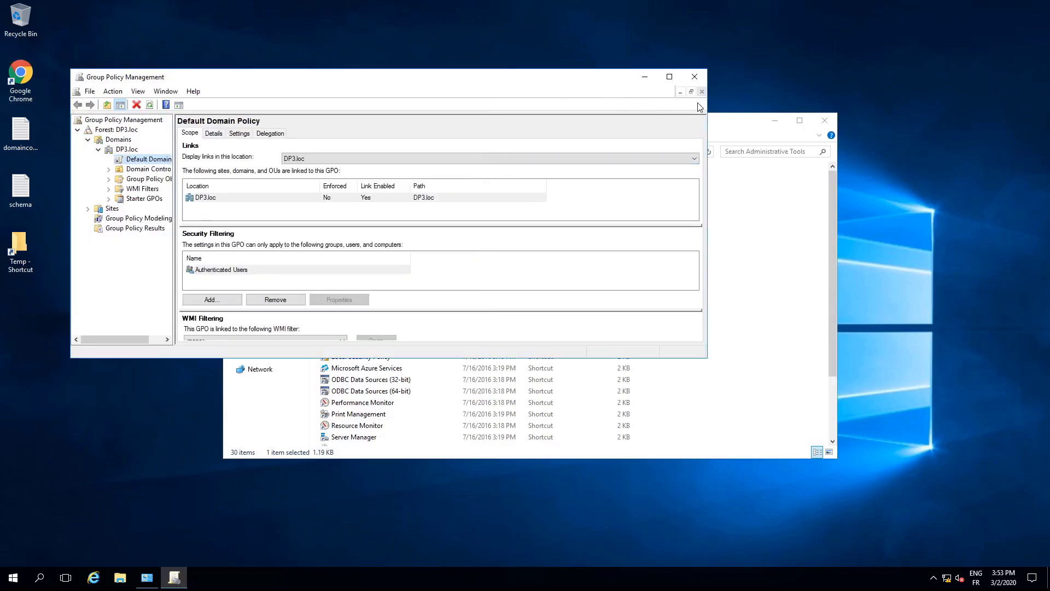
click(695, 82)
click(825, 120)
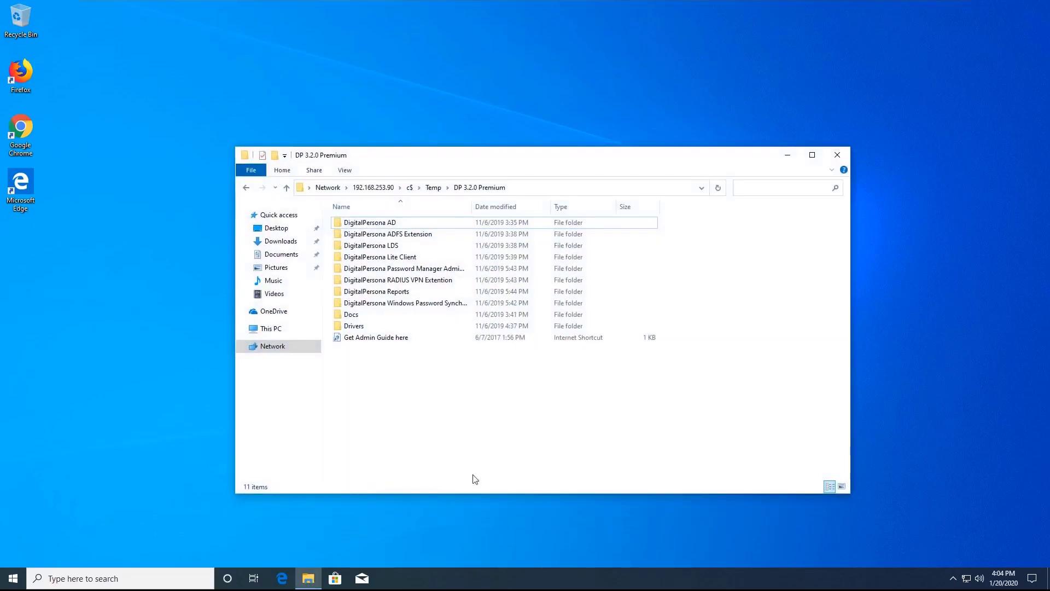
Run Setup from DigitalPersona AD > Clients > DP AD Workstation, allowing it and installing prerequisites
double_click(387, 229)
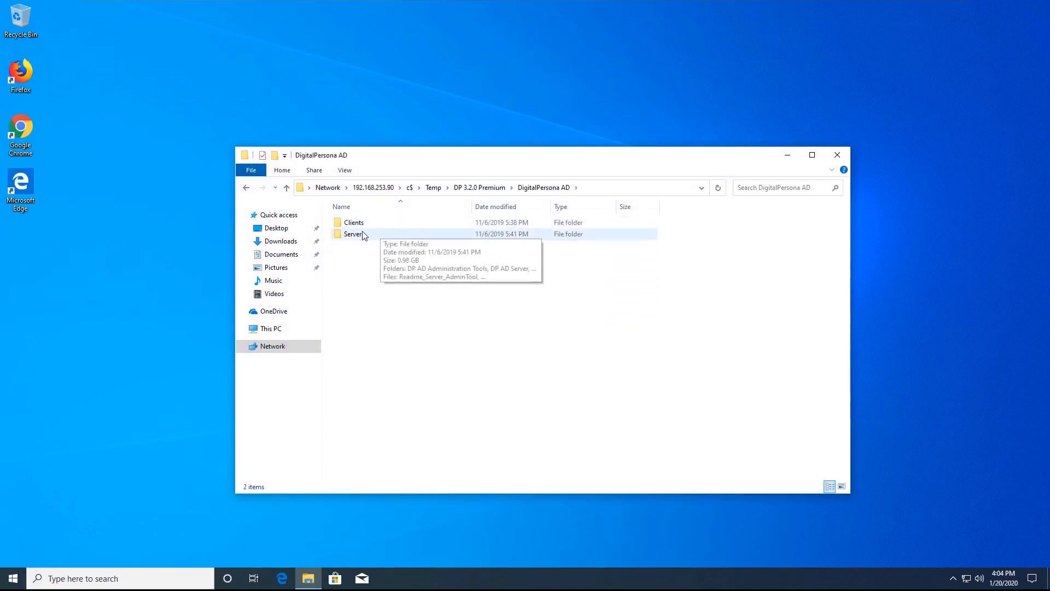
click(353, 227)
double_click(353, 227)
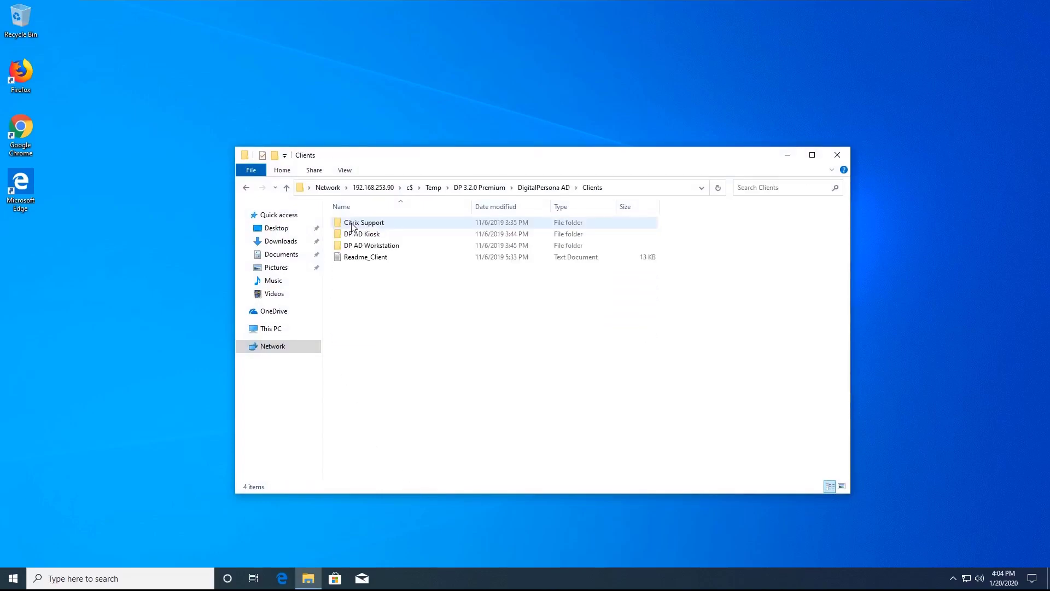
double_click(364, 248)
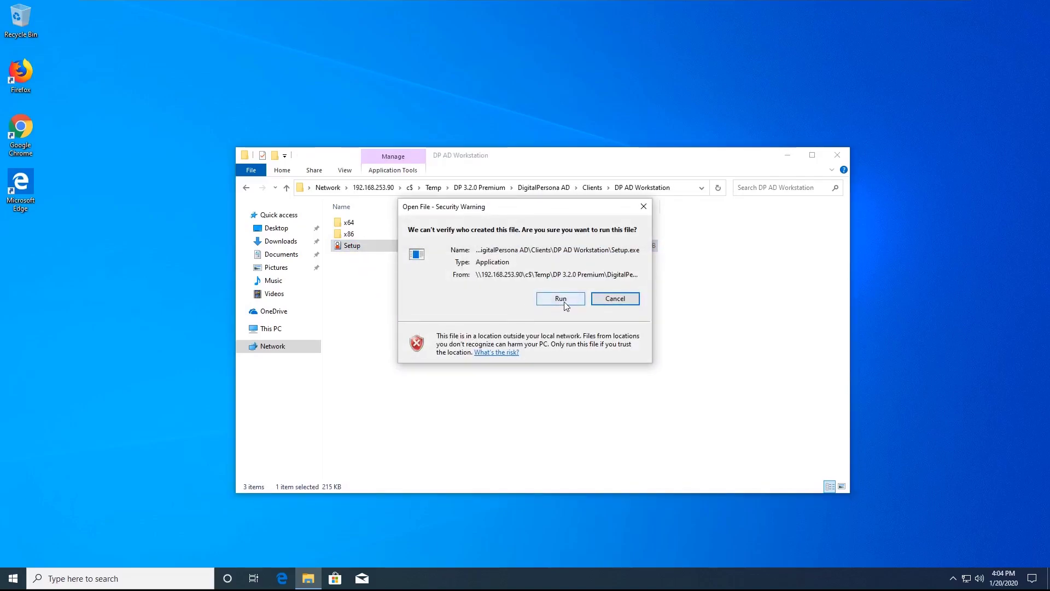
click(561, 299)
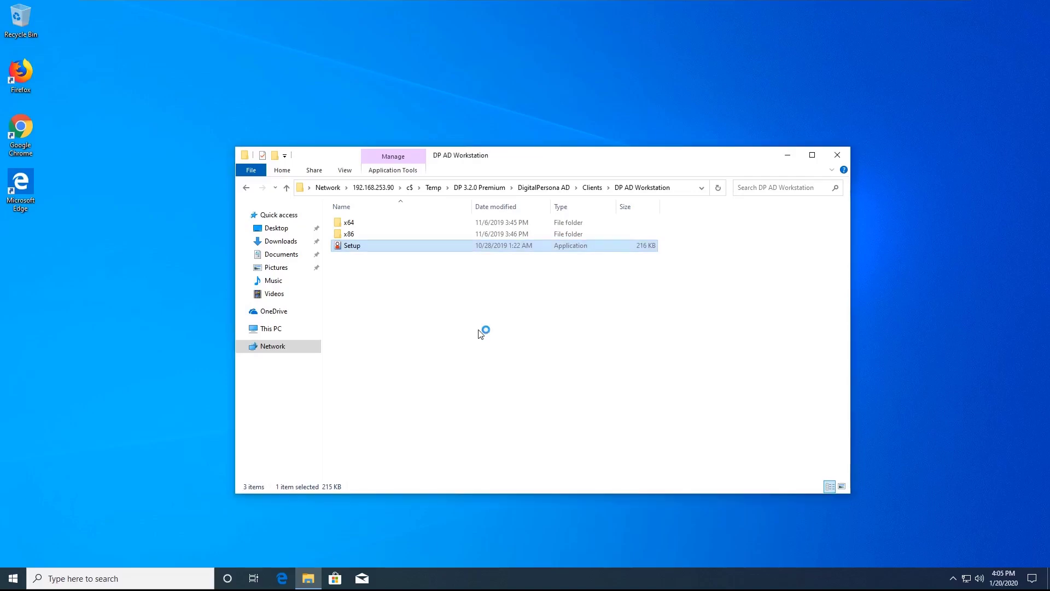
click(584, 373)
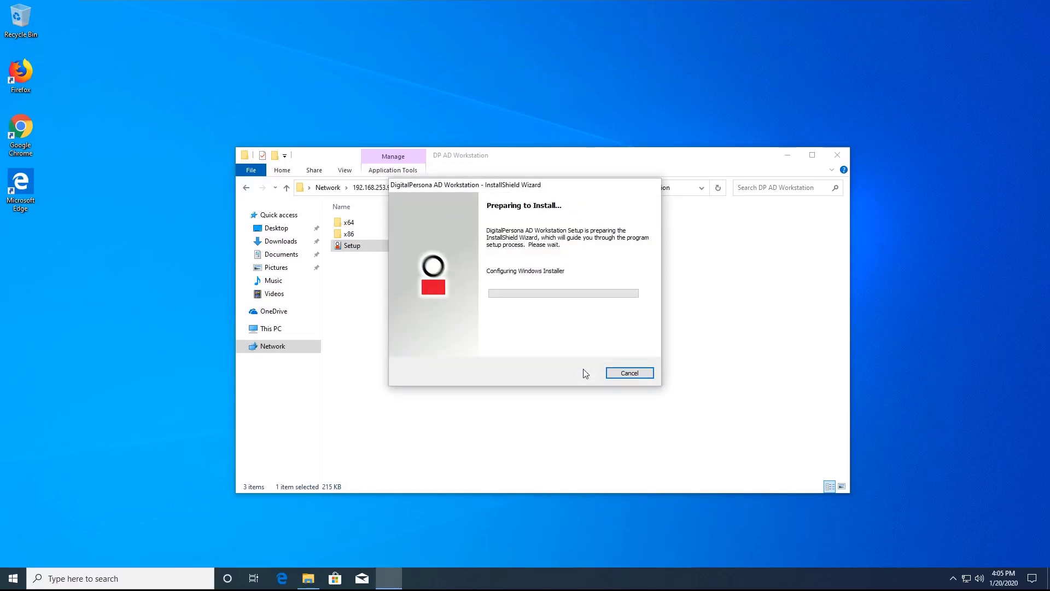
Install DigitalPersona AD Workstation with the license accepted and default folder and setup type, then restart
click(580, 376)
click(486, 347)
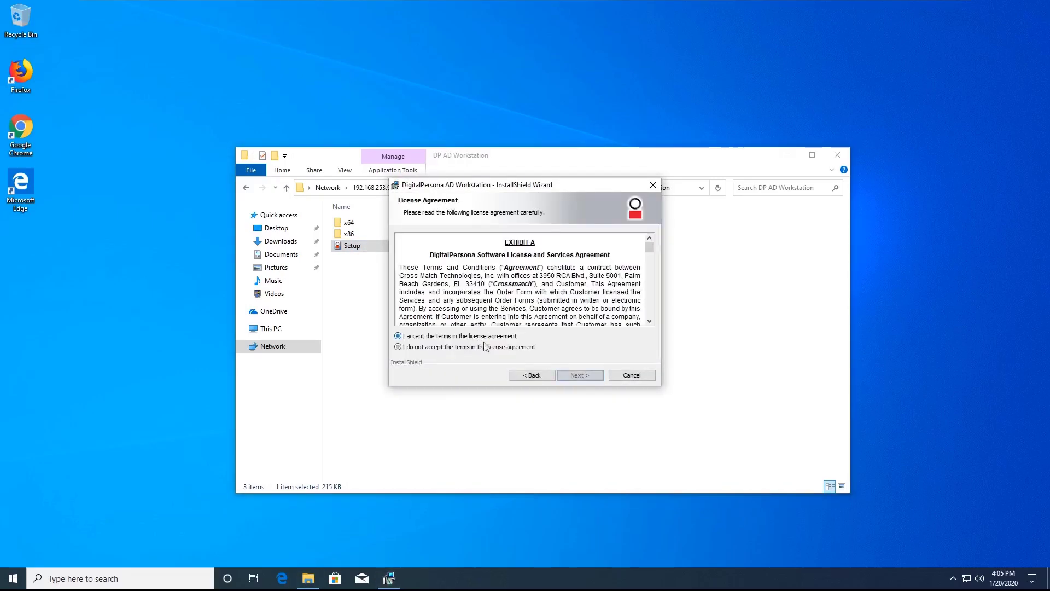
click(580, 375)
click(580, 375)
click(580, 375)
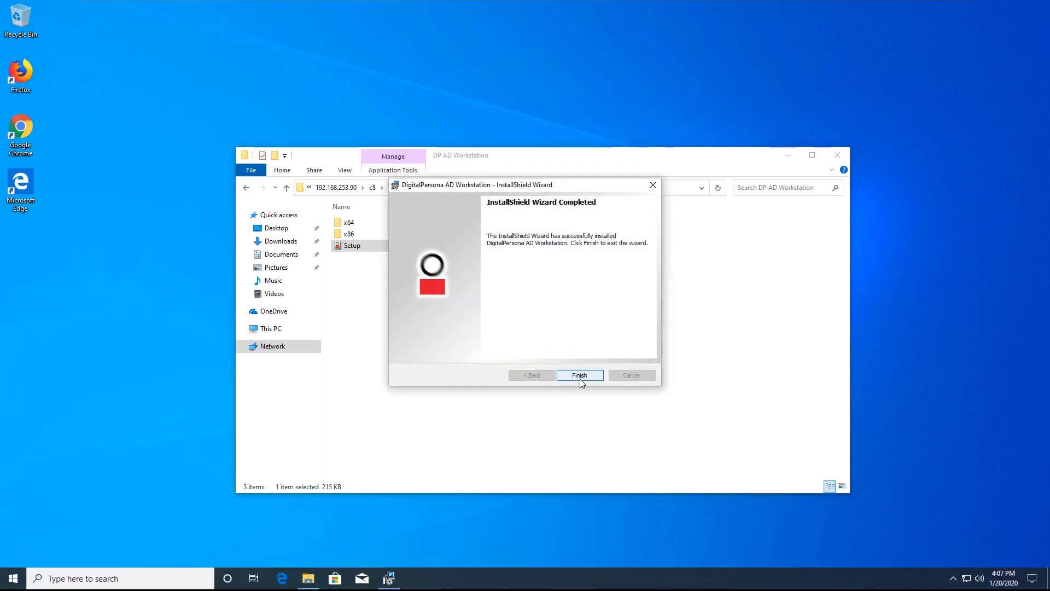
click(580, 375)
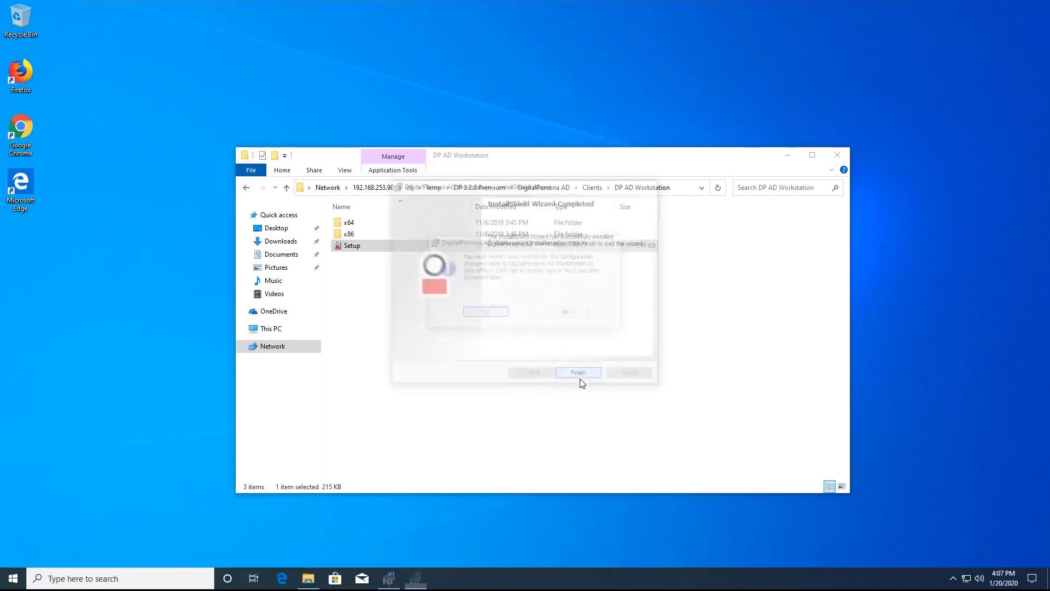
click(486, 314)
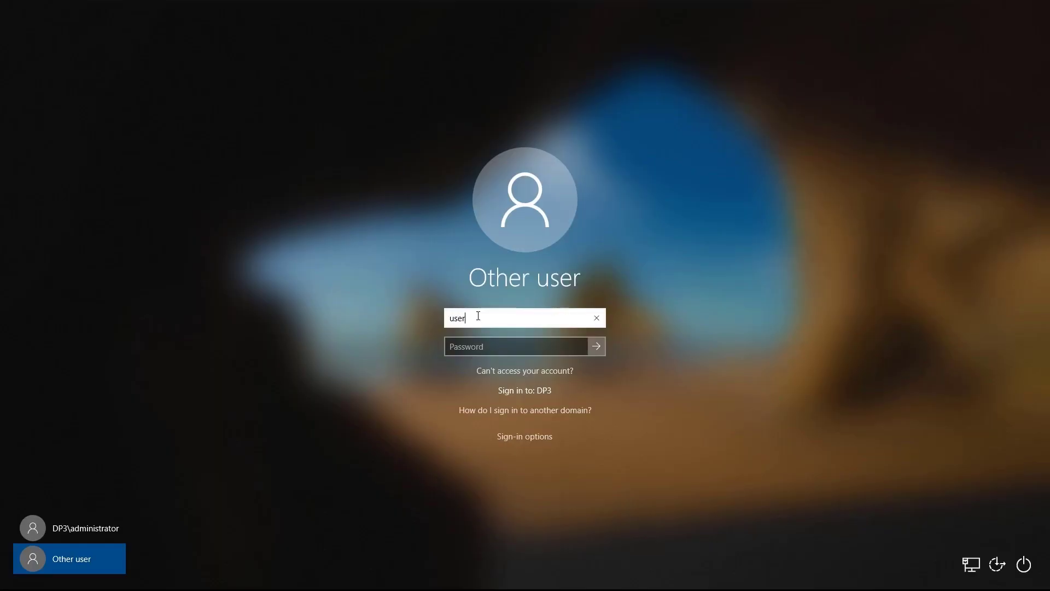
Sign in under Other user with the domain user's name and password
text(01)
key(Tab)
text(******)
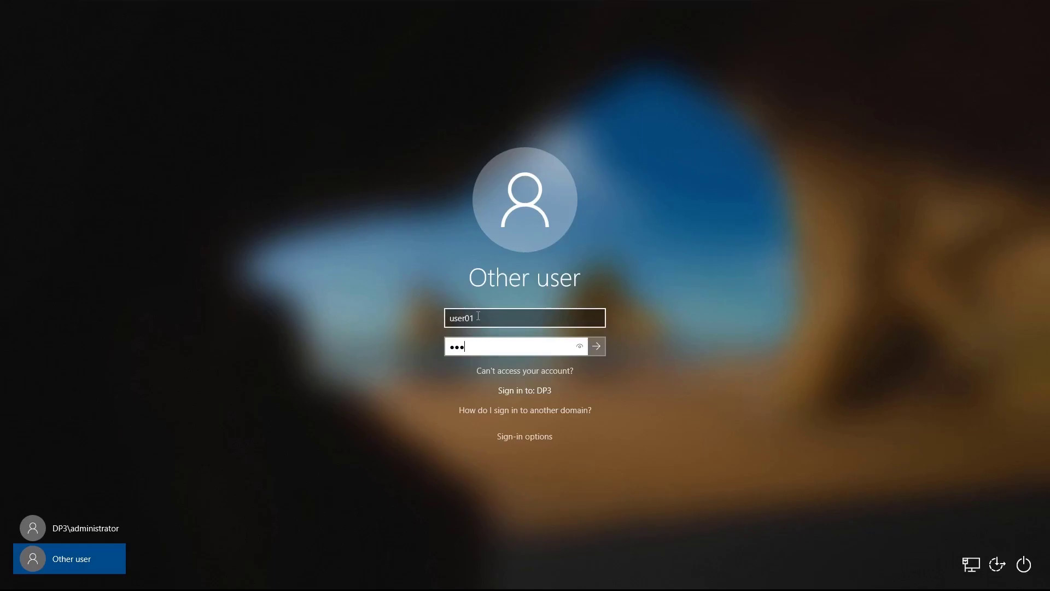
key(Return)
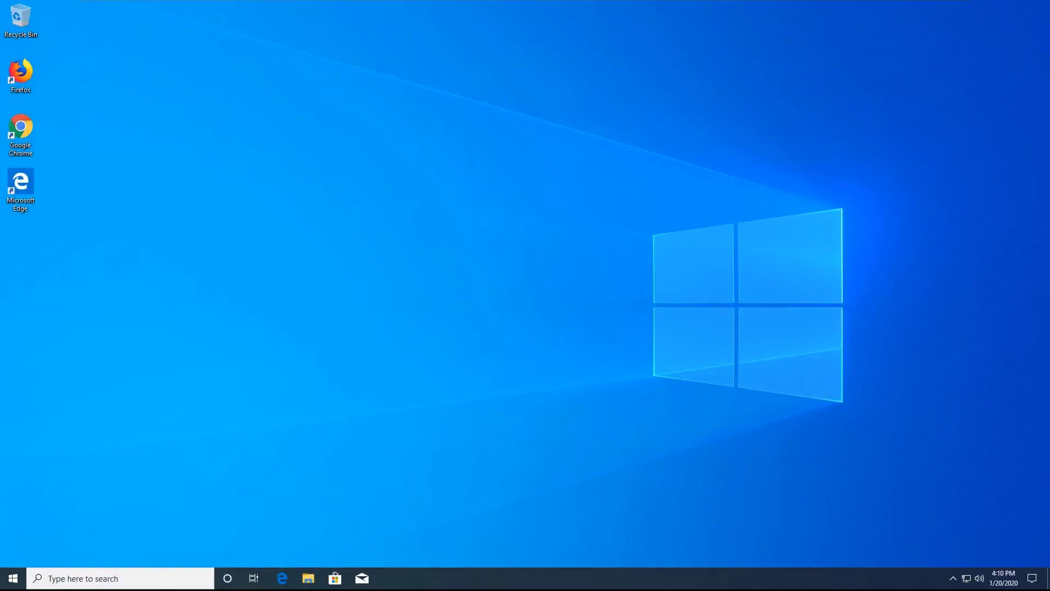
click(967, 579)
click(954, 579)
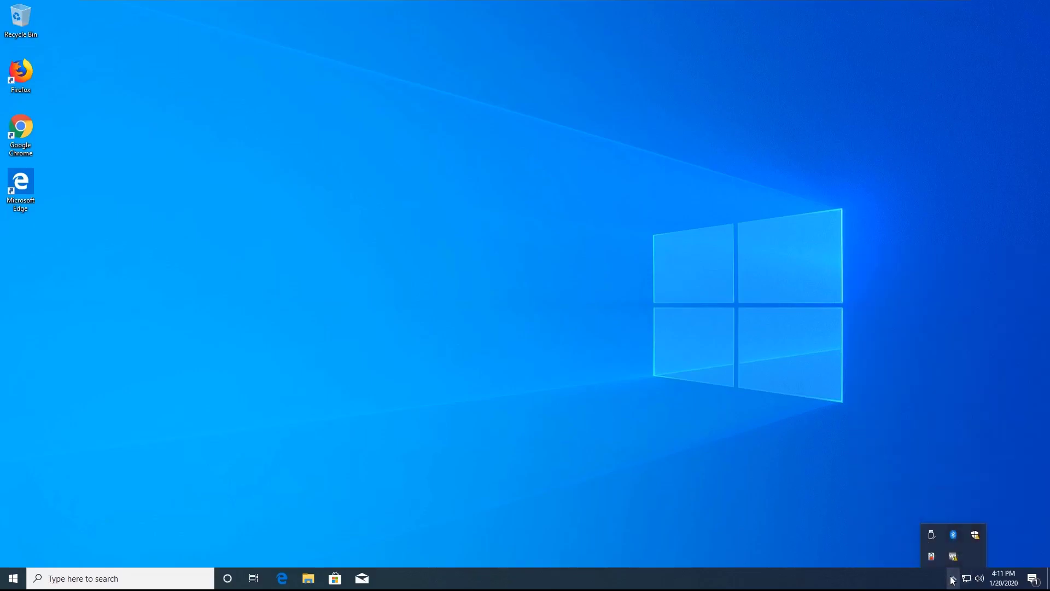
right_click(932, 556)
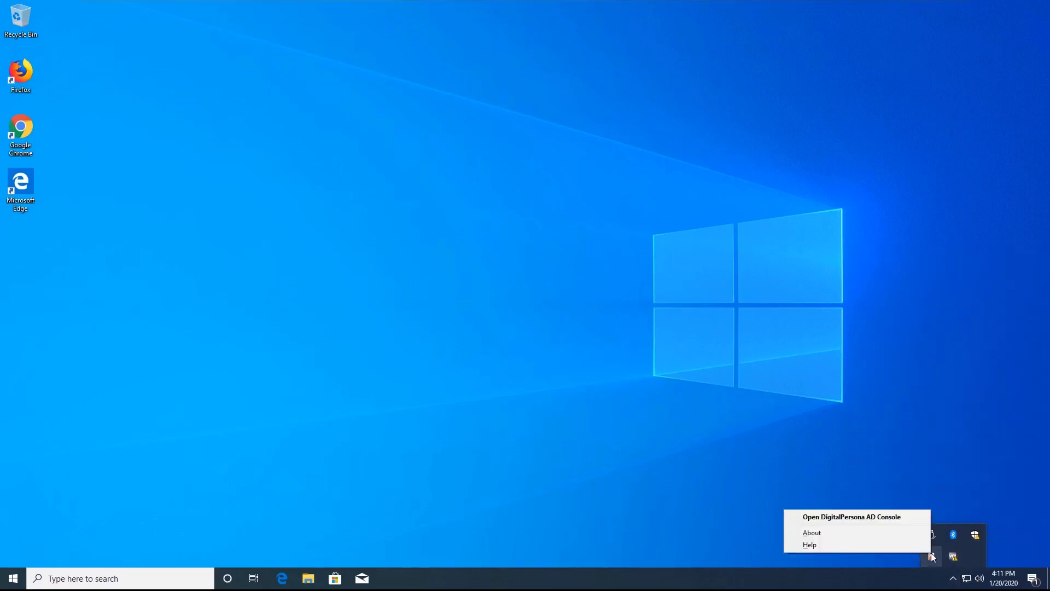
click(878, 533)
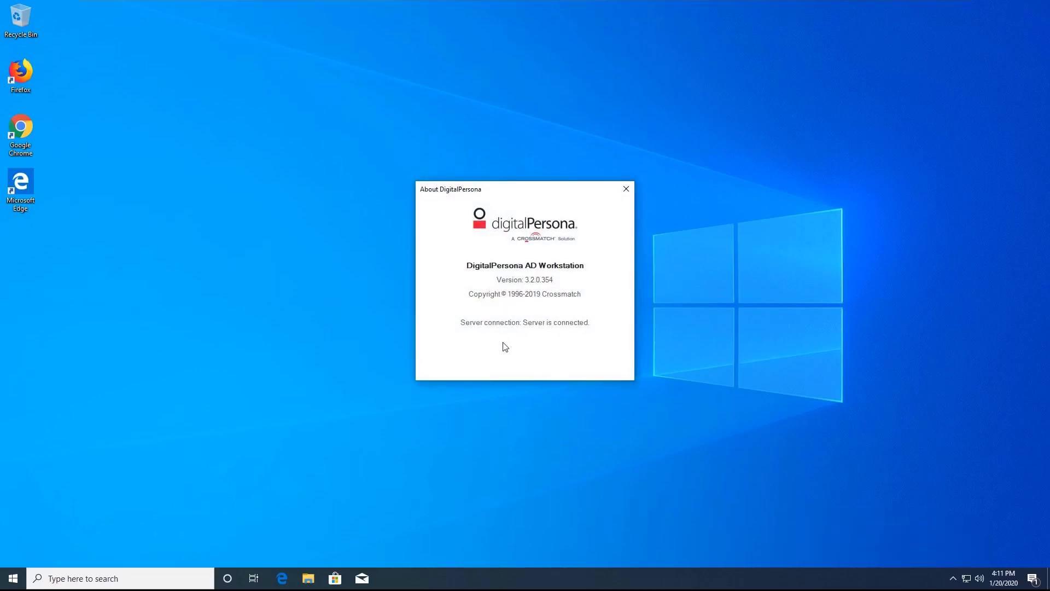
click(627, 190)
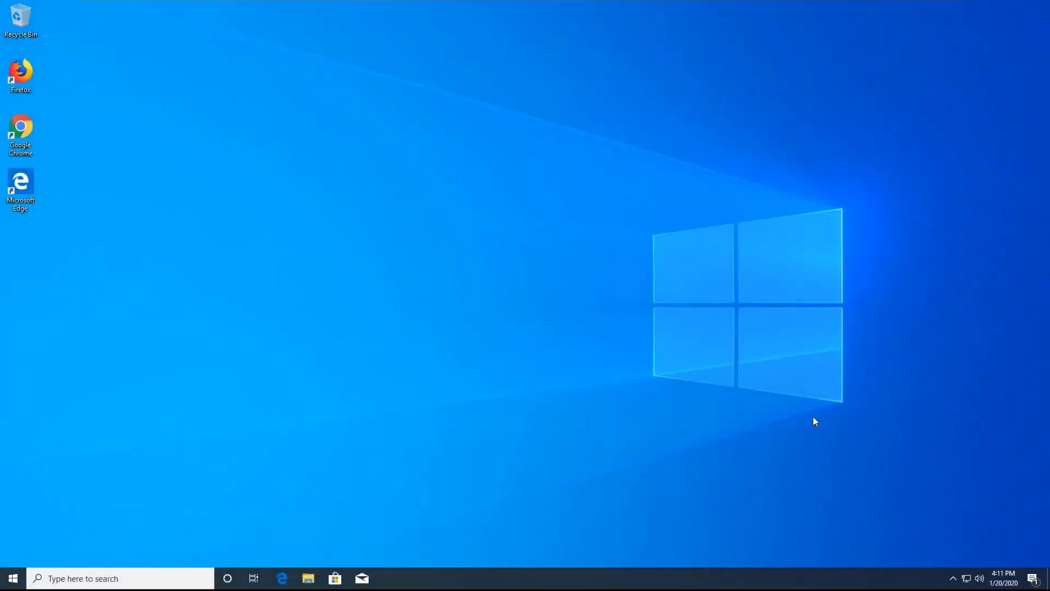
Launch DigitalPersona AD Console from the tray, create the account with the Windows password, and enter Credential Manager
click(952, 579)
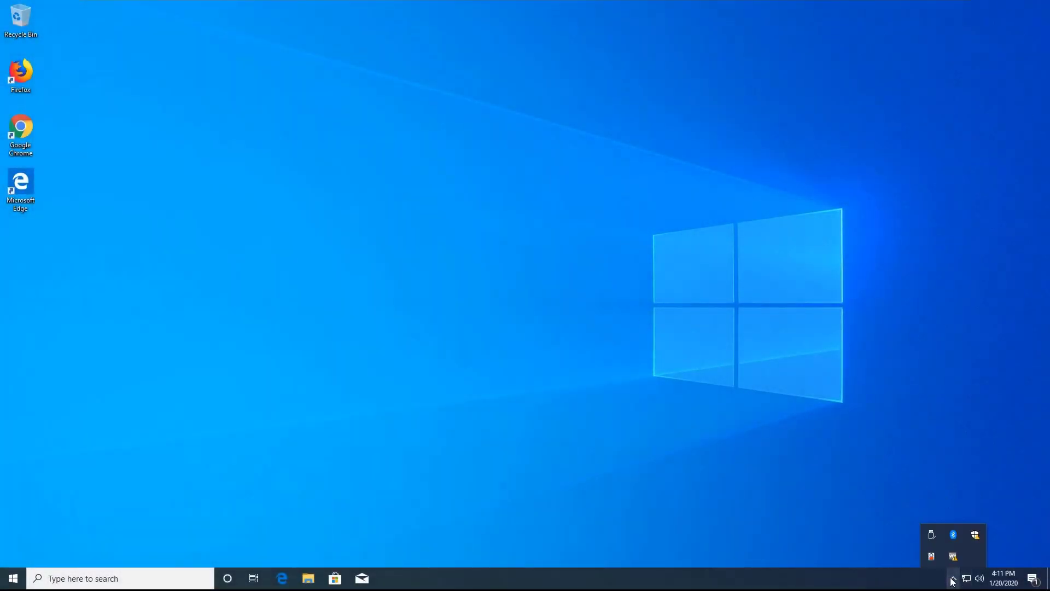
right_click(929, 557)
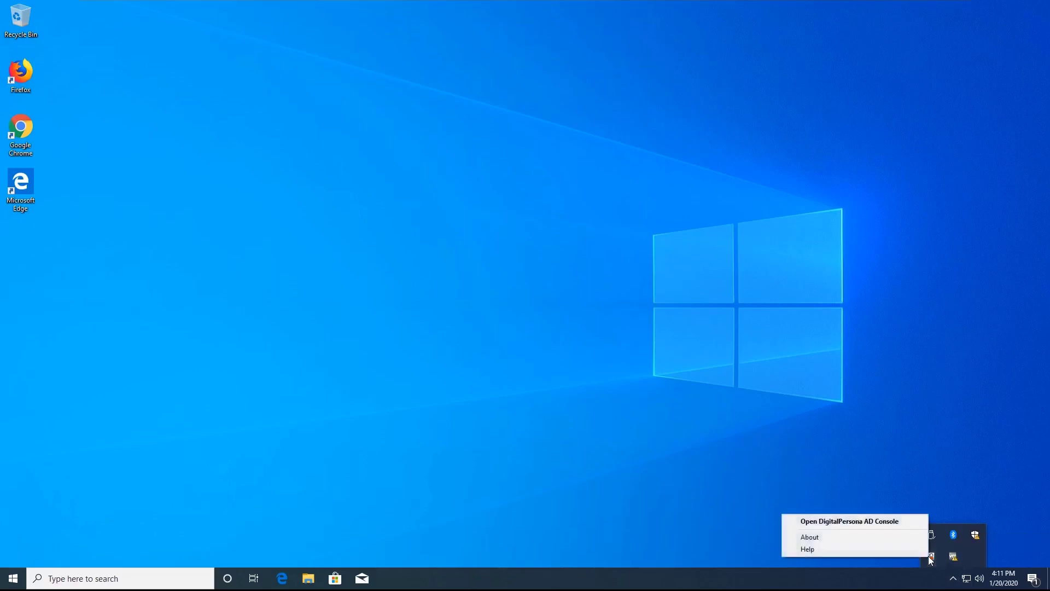
click(865, 523)
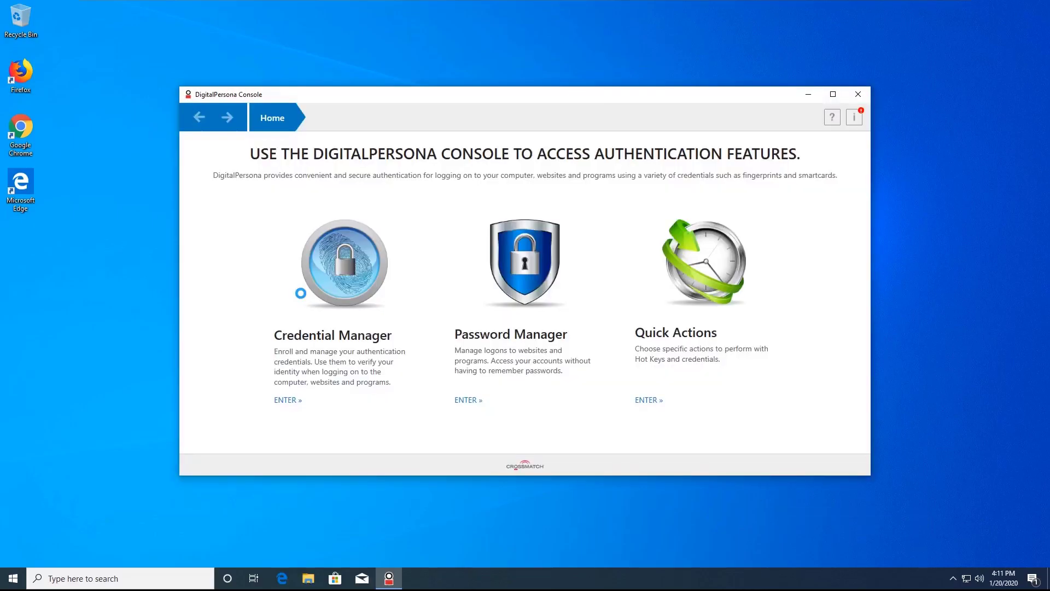
text(•)
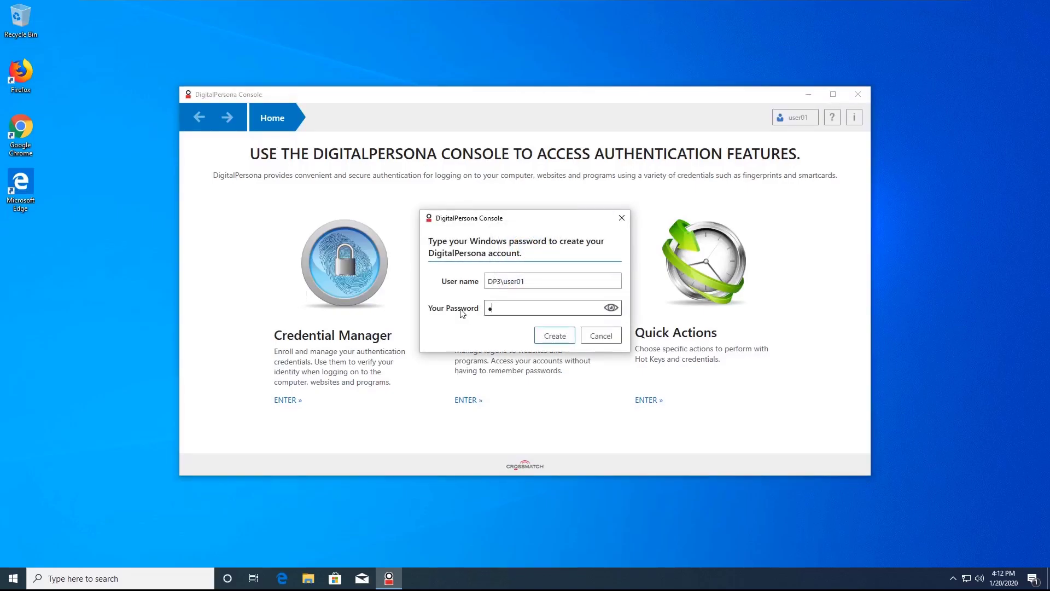
text(•••••••••)
key(Return)
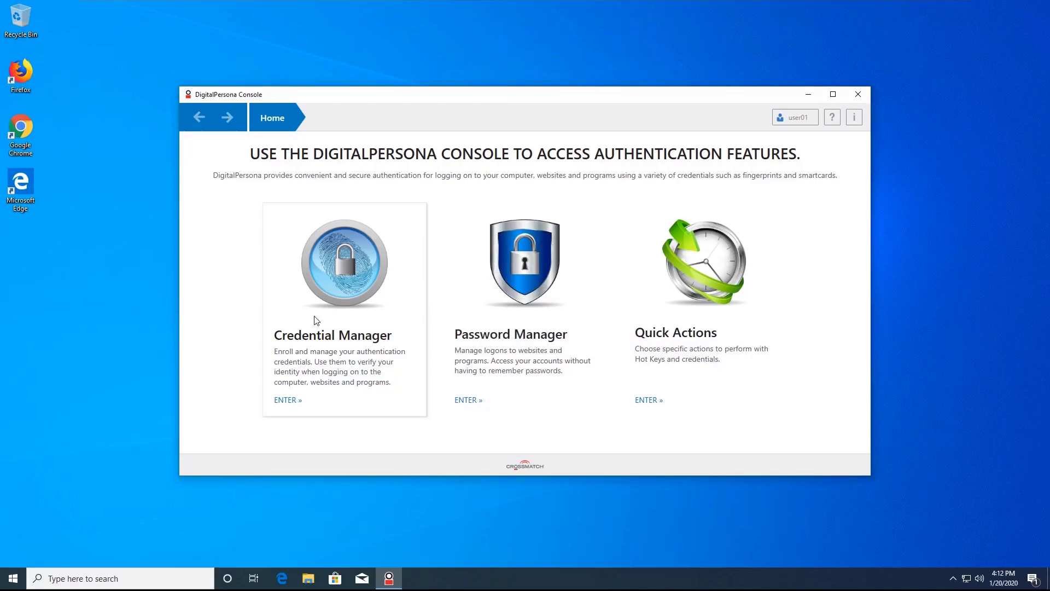
click(319, 356)
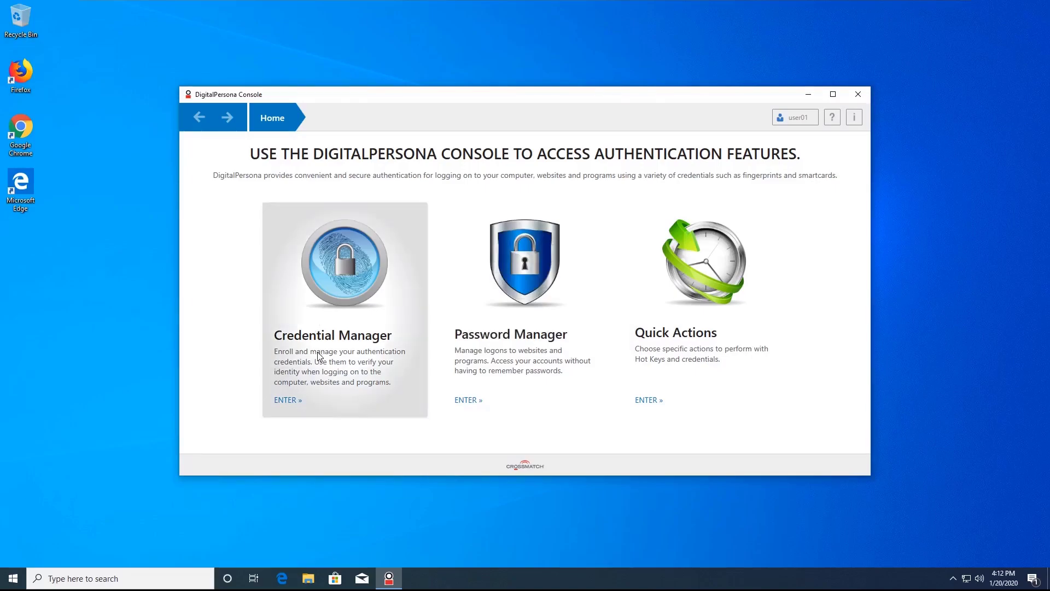
click(287, 401)
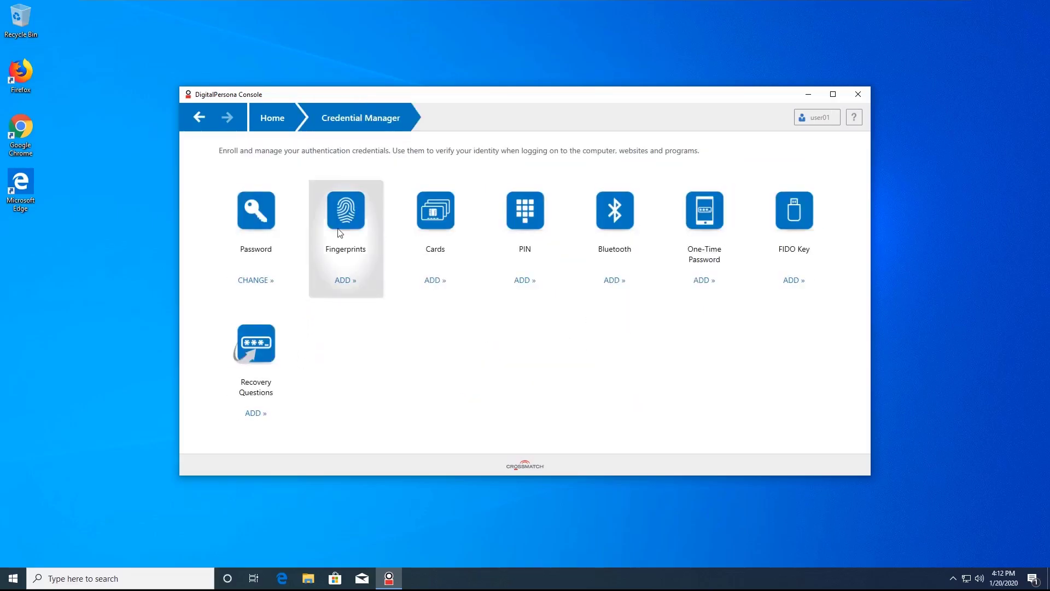
Add and save a left index fingerprint under Fingerprints, then close the console
click(339, 235)
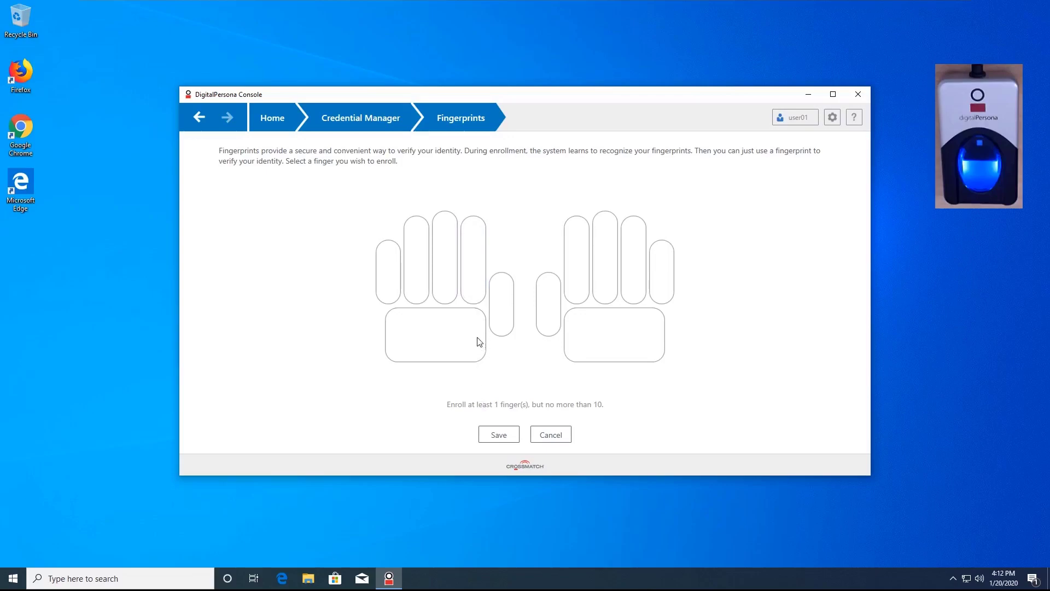
click(474, 295)
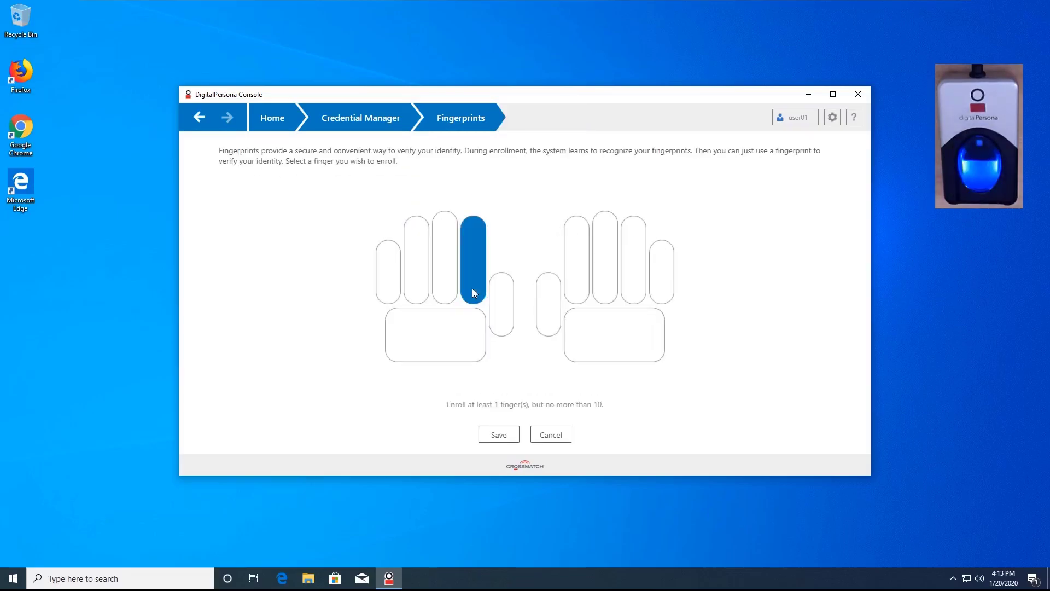
click(498, 430)
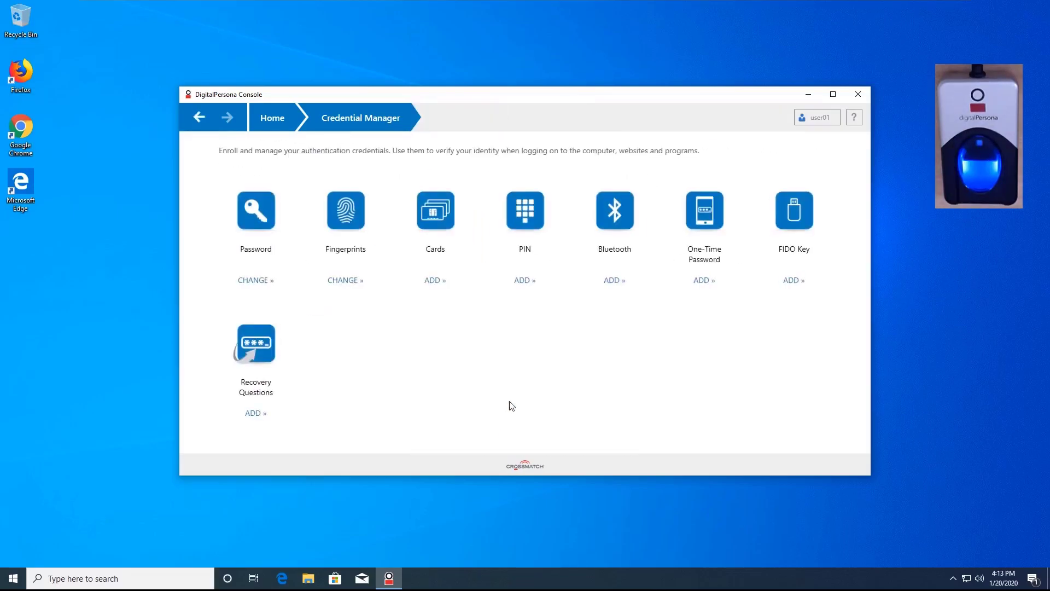
click(858, 94)
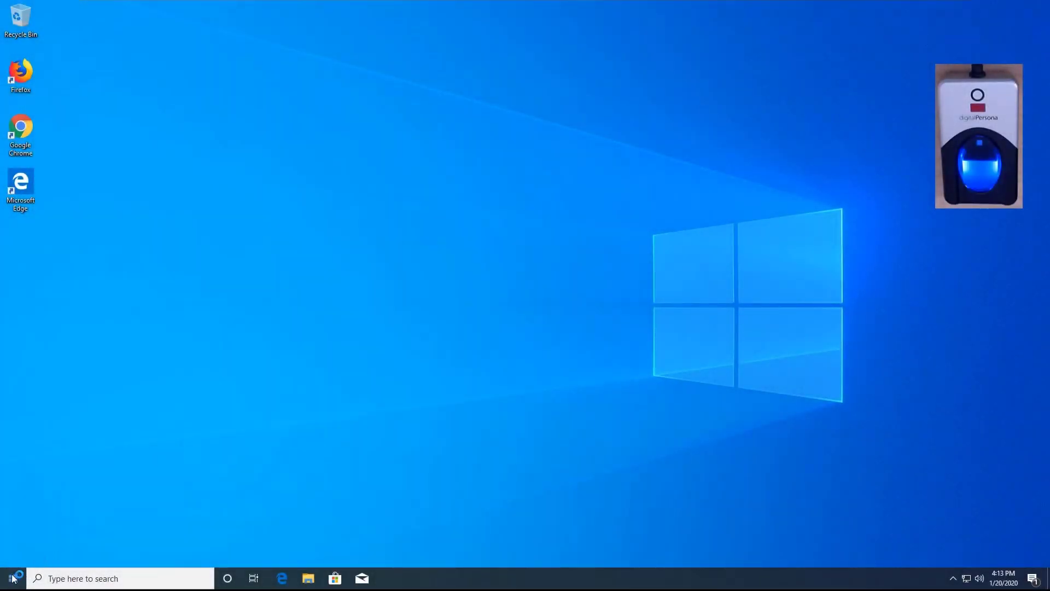
Sign out from the Start quick links menu and show the sign-in options, including fingerprint
right_click(5, 583)
mouse_move(122, 545)
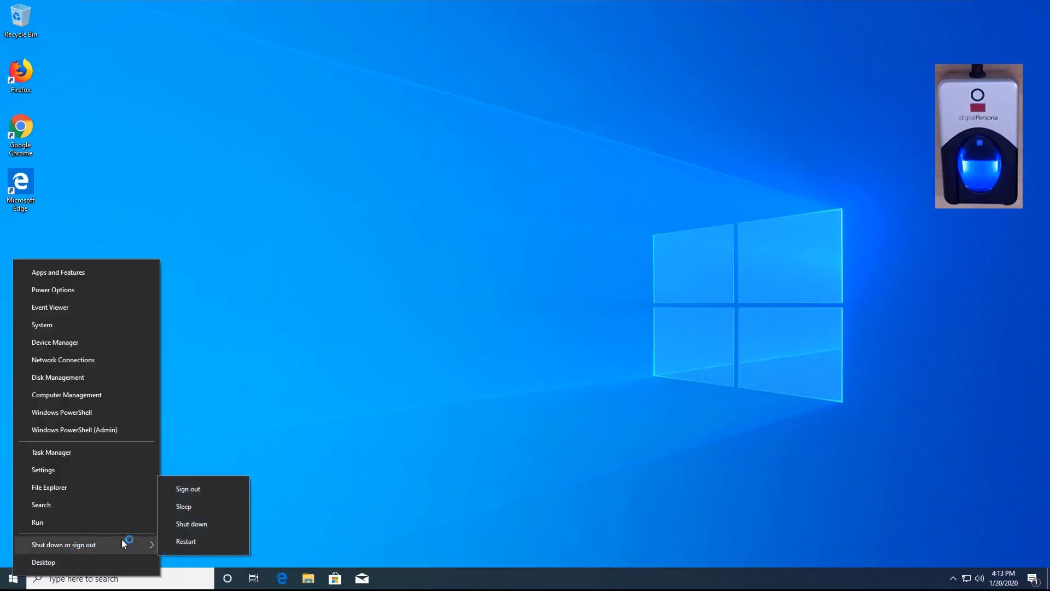
click(209, 481)
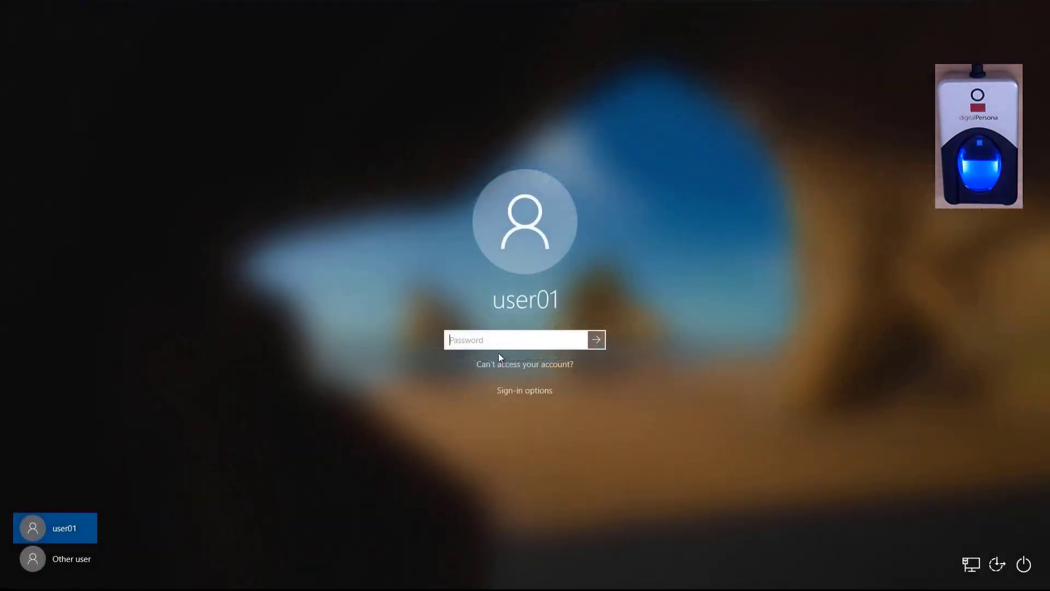
click(515, 391)
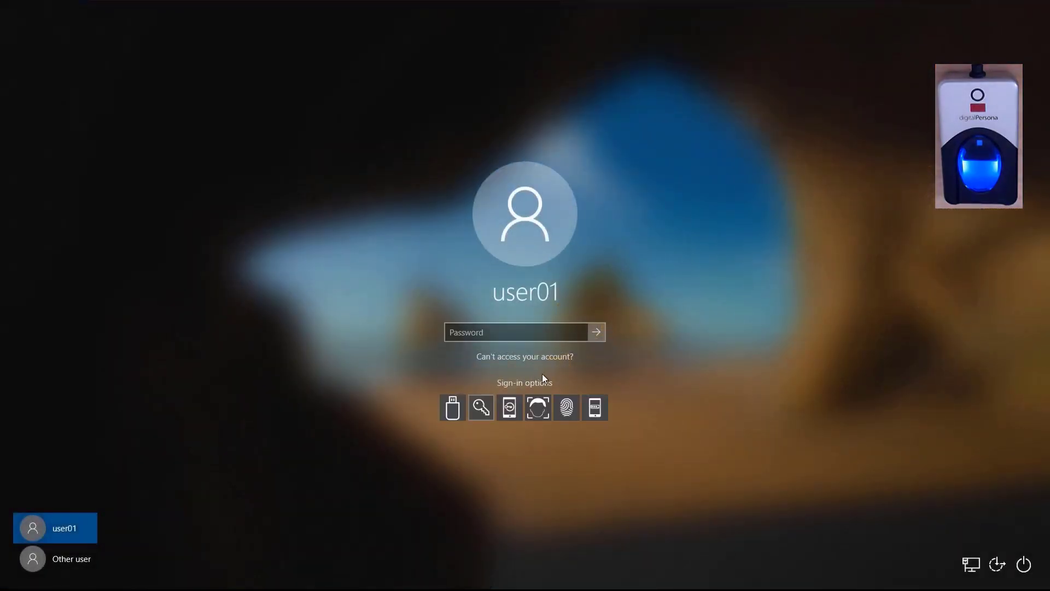